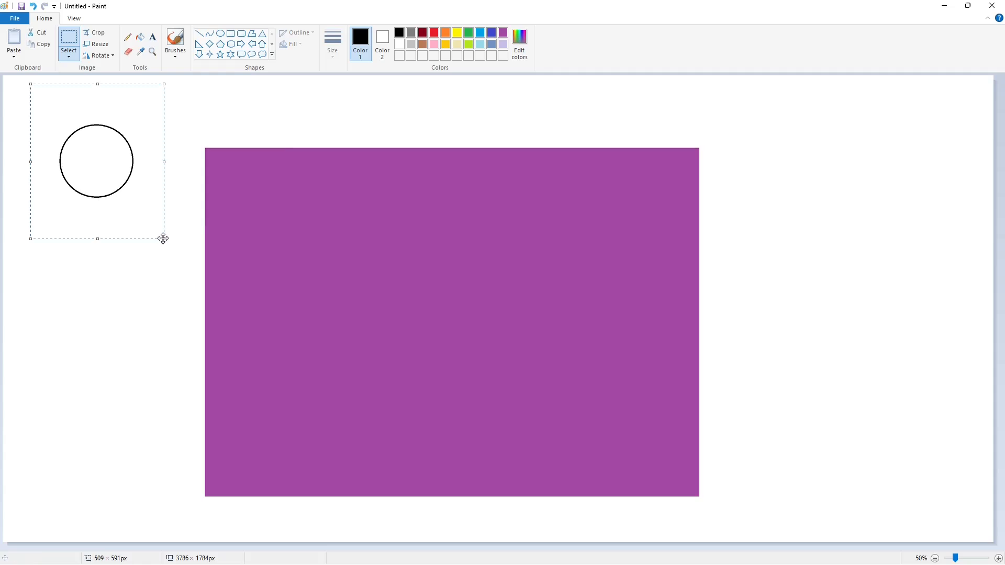
- Copy the selected circle and place the copy inside the purple rectangle's upper-left corner, touching both edges
key("ctrl+c")
left_click(998, 559)
left_click_drag(445, 547, 553, 547)
key("ctrl+v")
left_click(69, 56)
left_click(105, 151)
left_click_drag(111, 188, 238, 252)
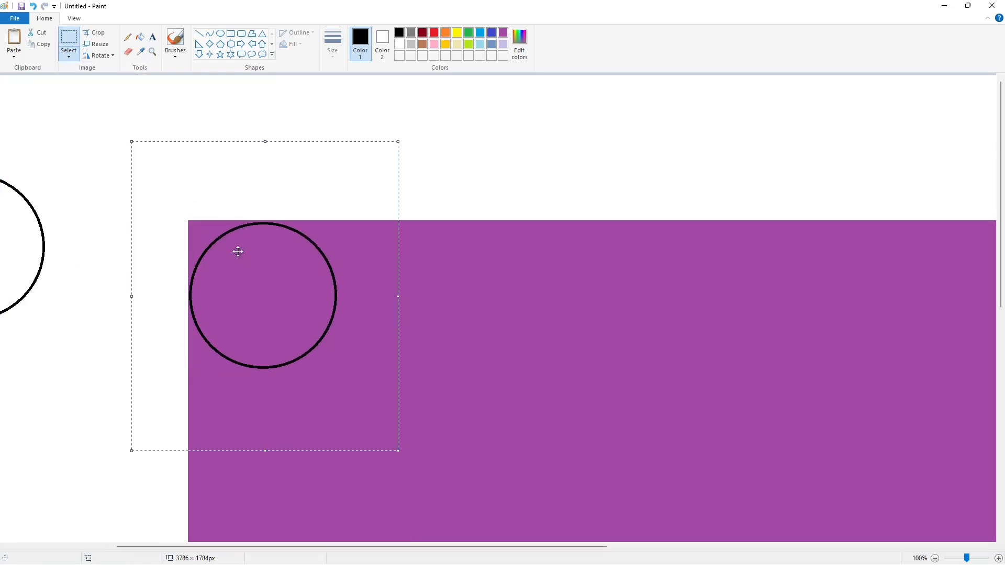
- Round the rectangle's upper-left corner by filling the area outside the circle copy white and its outline purple
left_click(141, 37)
left_click(503, 33)
left_click(322, 247)
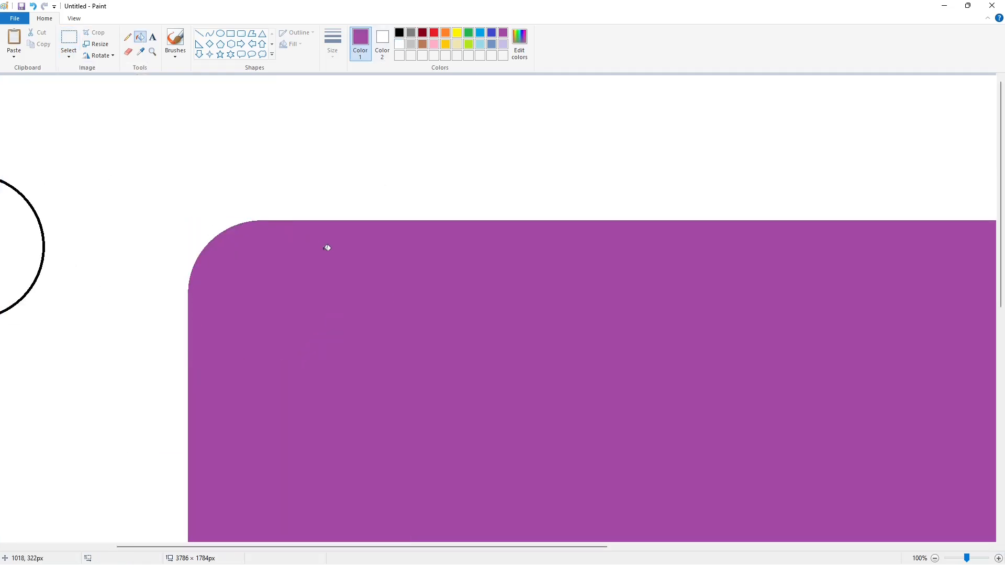
- Place a copy of the circle inside the purple rectangle's lower-left corner, touching both edges
left_click(935, 558)
left_click(999, 558)
key("ctrl+v")
left_click_drag(110, 243, 458, 390)
key("Right")
- Round the lower-left corner by filling the area outside the circle white and the circle's outline purple
left_click(140, 36)
left_click(400, 44)
left_click(414, 441)
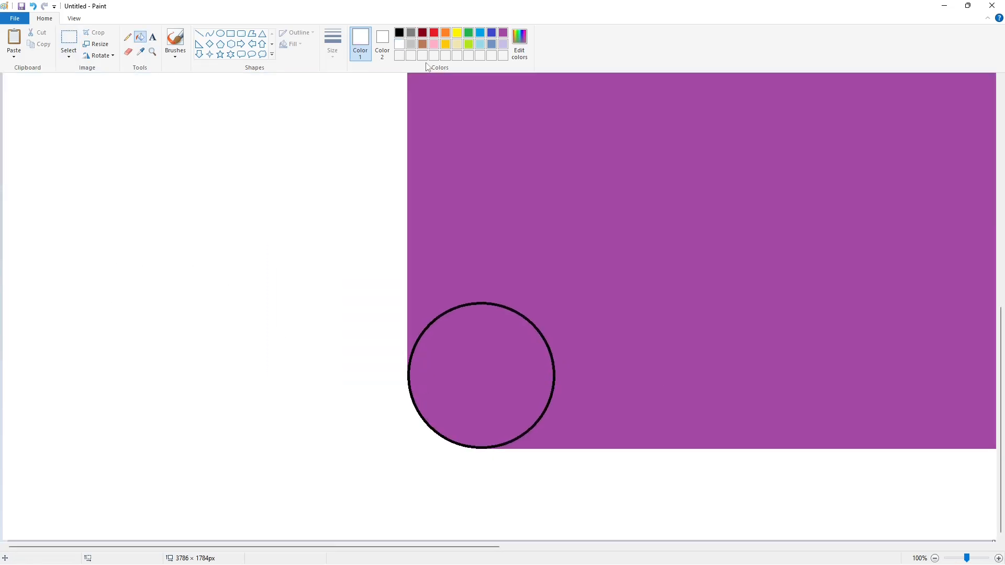
left_click(503, 33)
left_click(534, 323)
left_click(935, 559)
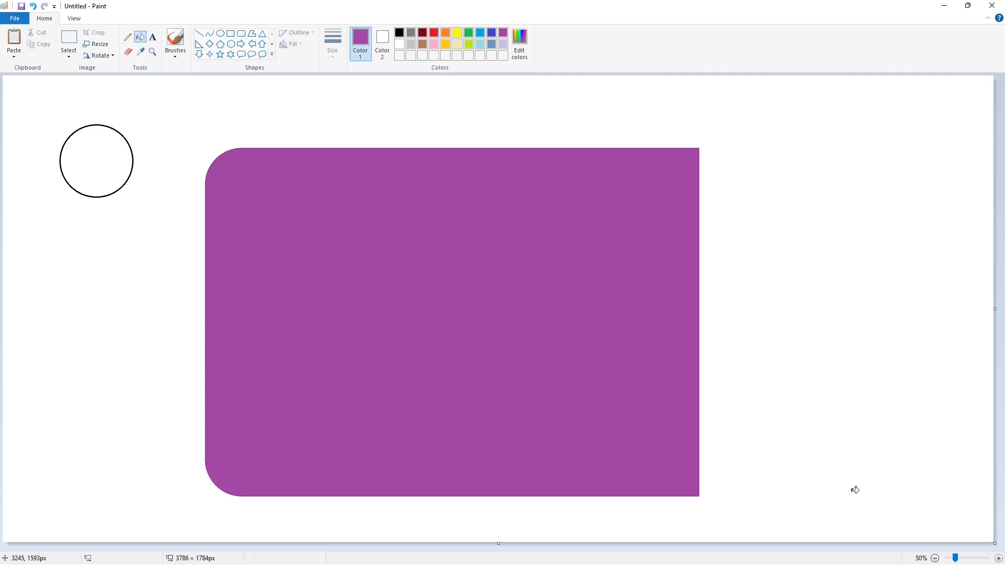
- Undo the rounding of the lower-left corner and the circle copy placed there
left_click(999, 558)
scroll(733, 471, "down", 10)
key("ctrl+z")
key("ctrl+z")
key("ctrl+z")
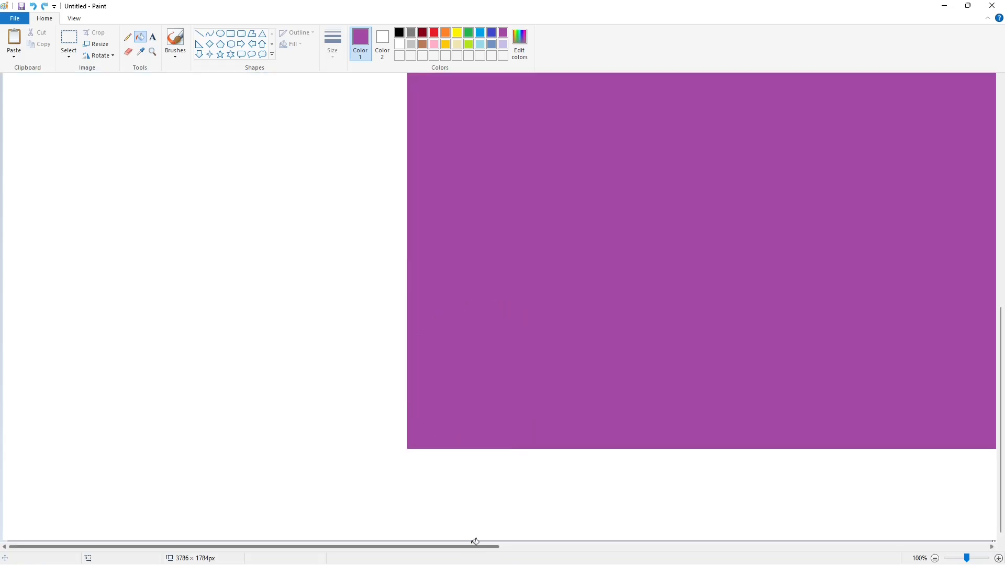
- Place a copy of the circle inside the purple rectangle's lower-right corner, touching both edges
left_click_drag(473, 547, 844, 547)
key("ctrl+v")
left_click_drag(150, 224, 586, 370)
key("Left")
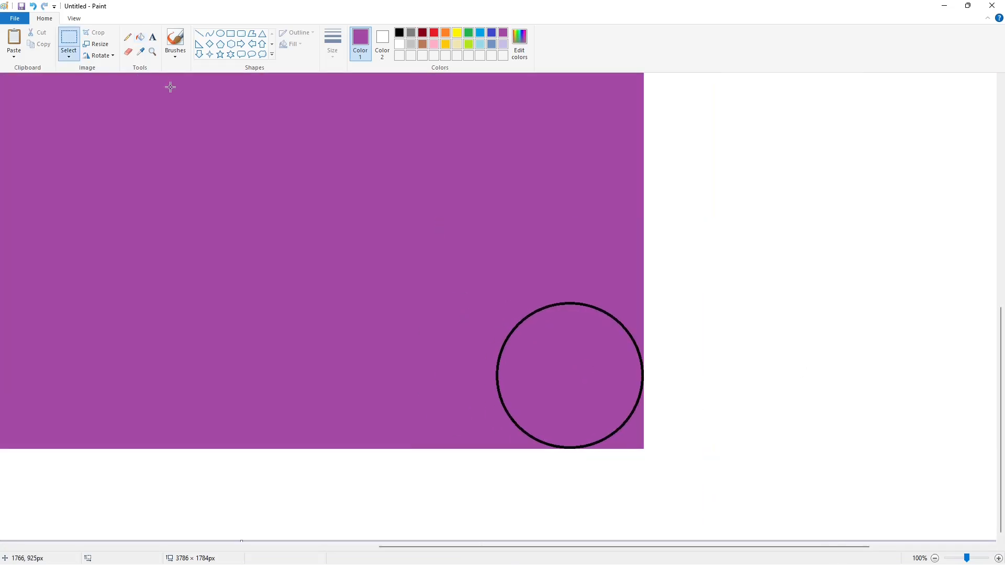
- Round the lower-right corner by filling the area outside the circle white and the circle's outline purple
left_click(141, 36)
left_click(399, 44)
left_click(639, 424)
left_click(503, 33)
left_click(599, 309)
left_click(935, 559)
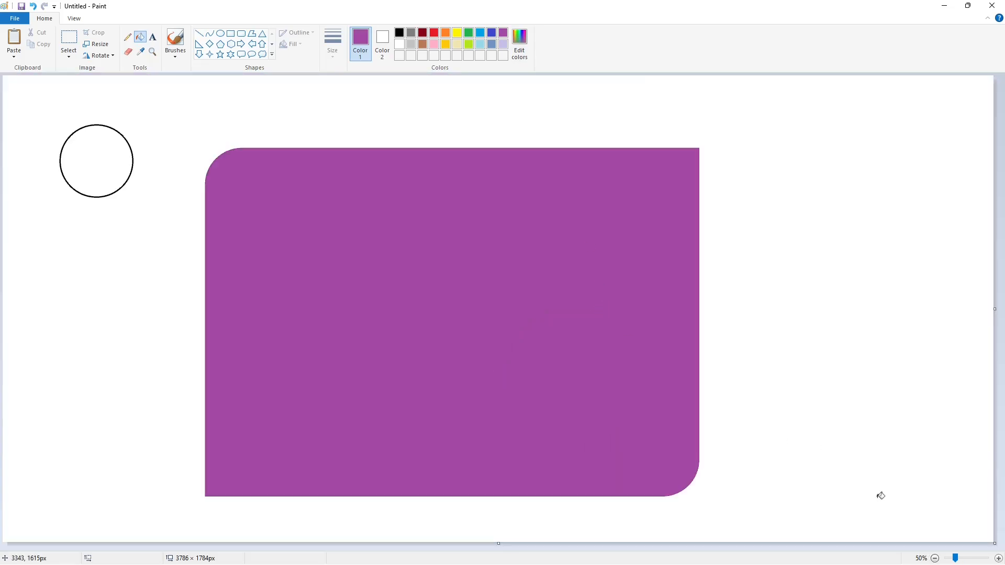
- Draw a purple rectangle about 1073 × 403 px over the shape's upper-right corner and fill its protruding area purple
left_click(74, 38)
left_click_drag(417, 102, 775, 250)
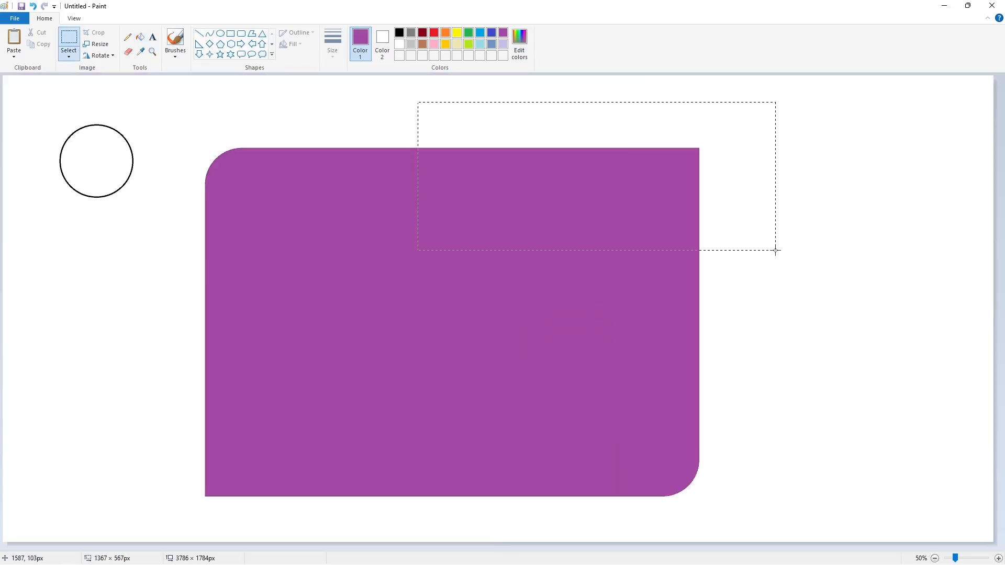
left_click(231, 33)
left_click_drag(422, 82, 732, 209)
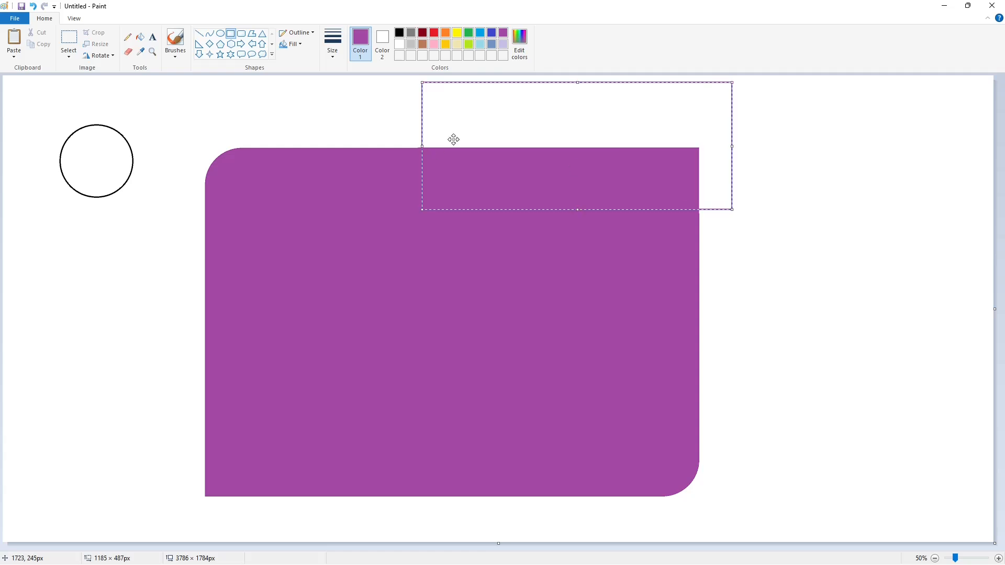
left_click_drag(577, 80, 576, 103)
left_click_drag(422, 157, 451, 162)
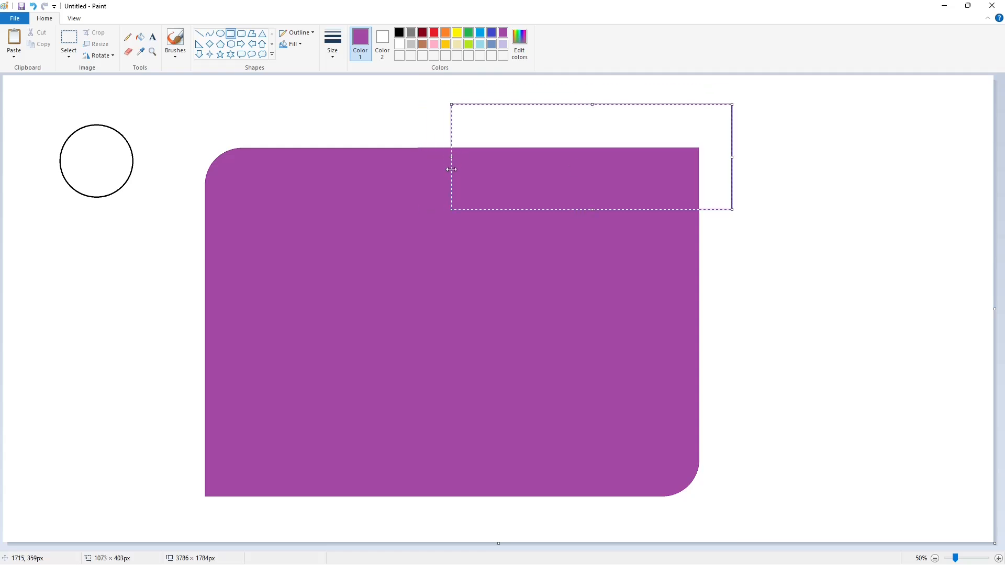
left_click(140, 37)
left_click(717, 178)
- Draw a white vertical line about 563 px long flush with the shape's right edge and fill the strip beyond it white
left_click(999, 559)
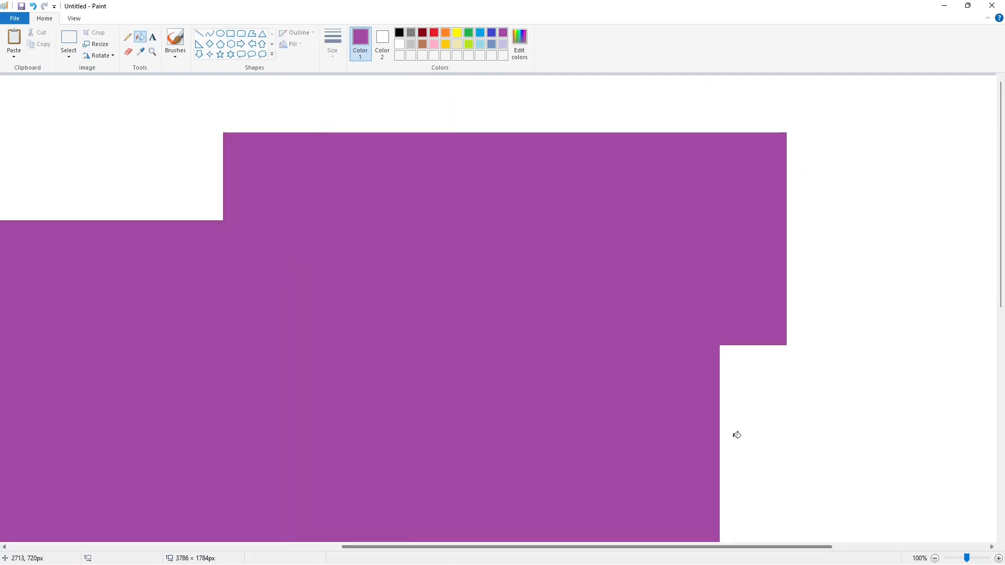
left_click(198, 34)
left_click_drag(717, 114, 717, 409)
key("Right")
key("Right")
key("Right")
key("Right")
key("Right")
key("Right")
key("Right")
key("Right")
key("Right")
key("Right")
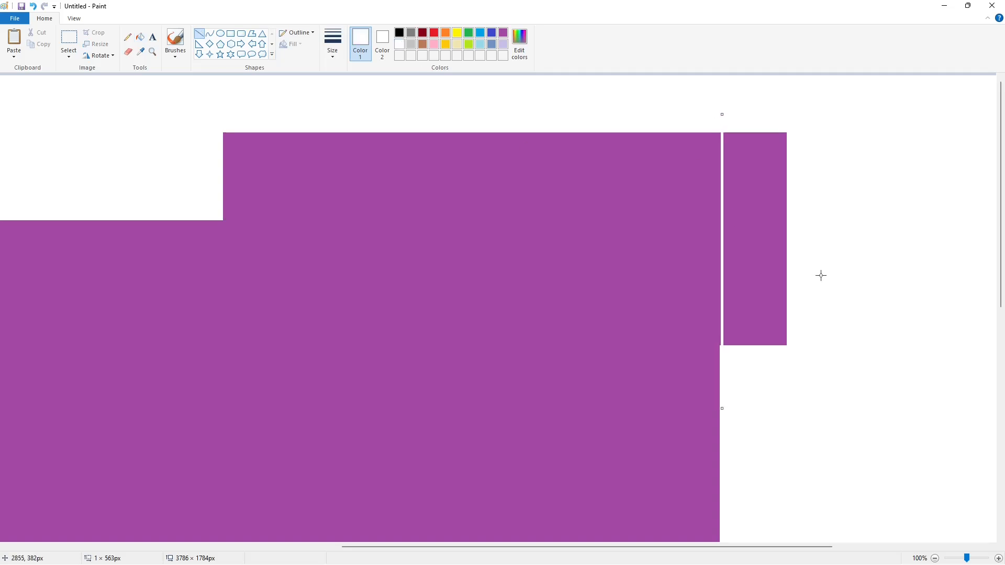
key("Left")
key("Left")
left_click(140, 38)
left_click(754, 220)
- Place a copy of the circle inside the upper-right corner of the raised section, touching both edges
key("ctrl+v")
left_click_drag(118, 225, 629, 204)
key("Right")
key("Right")
key("Right")
key("Up")
key("Up")
key("Up")
key("Up")
key("Up")
key("Up")
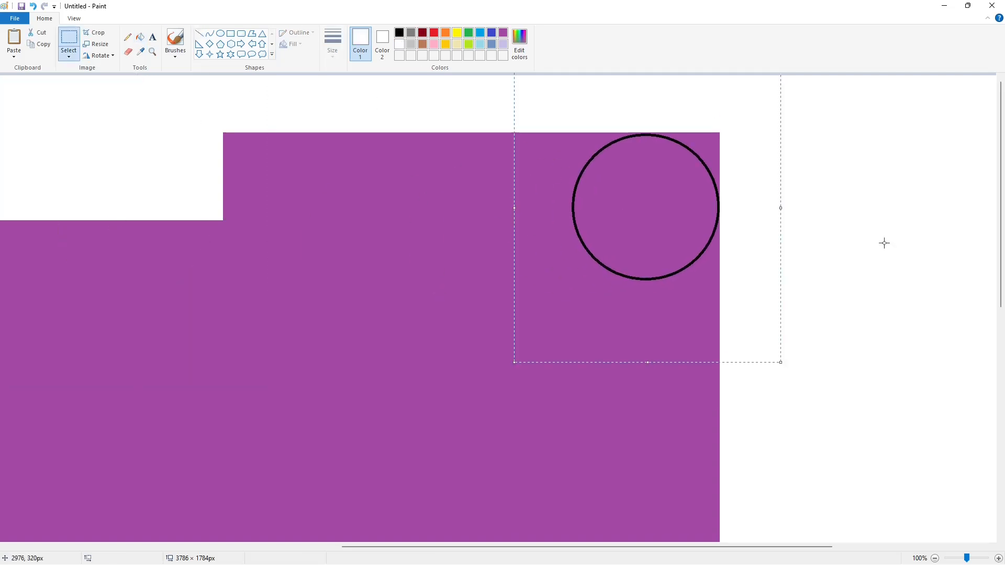
- Round the raised section's upper-right corner by filling the area outside the circle white and the outline purple
left_click(884, 243)
left_click(139, 37)
left_click(715, 138)
left_click(503, 33)
left_click(660, 135)
left_click(936, 559)
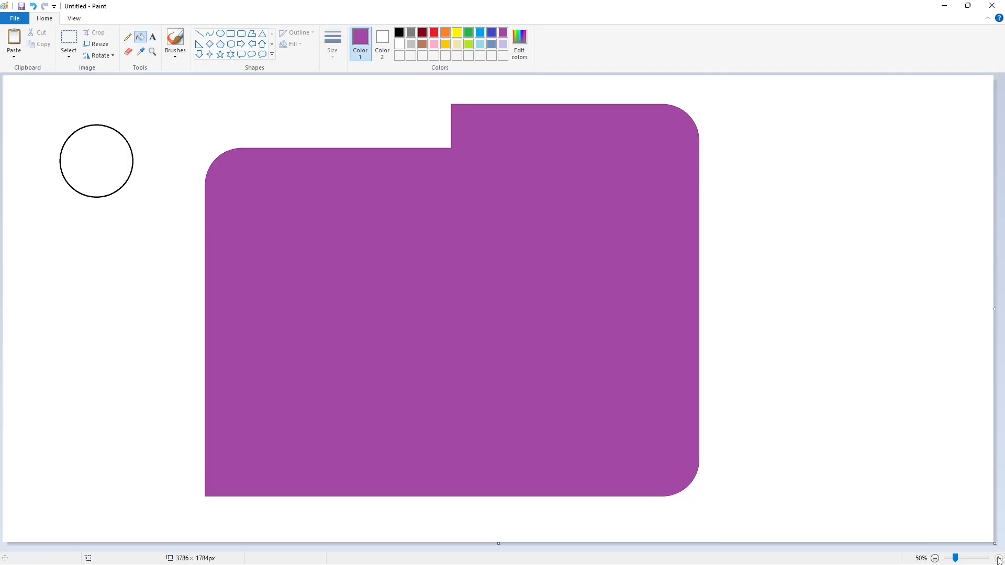
- Place a copy of the circle inside the purple shape's square lower-left corner, touching both edges
left_click(999, 558)
scroll(278, 323, "down", 10)
key("ctrl+v")
left_click_drag(79, 236, 424, 382)
key("Right")
key("Right")
- Round the shape's lower-left corner by filling the area outside the circle white and its outline purple
left_click(140, 37)
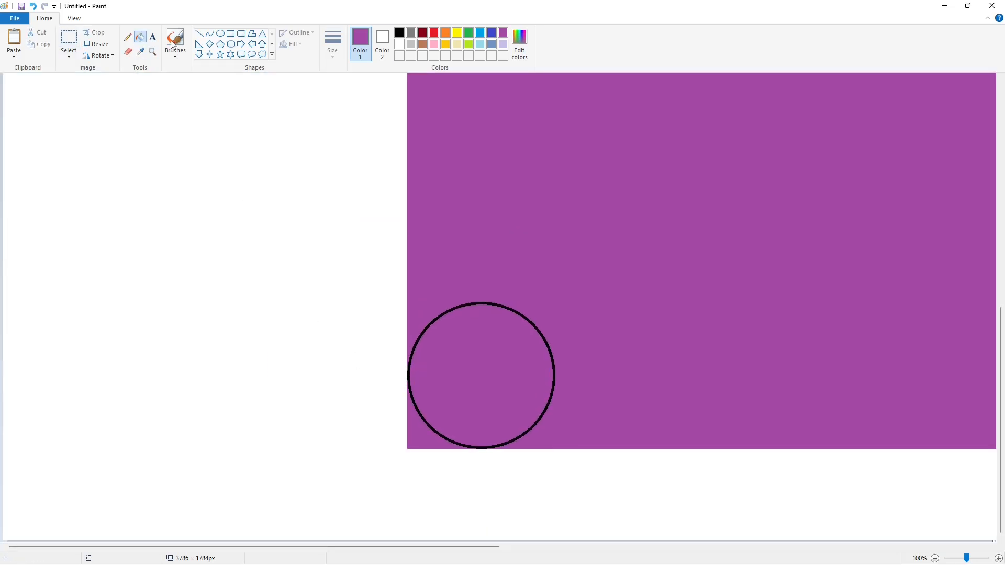
left_click(400, 44)
left_click(415, 441)
left_click(502, 32)
left_click(430, 427)
left_click(935, 559)
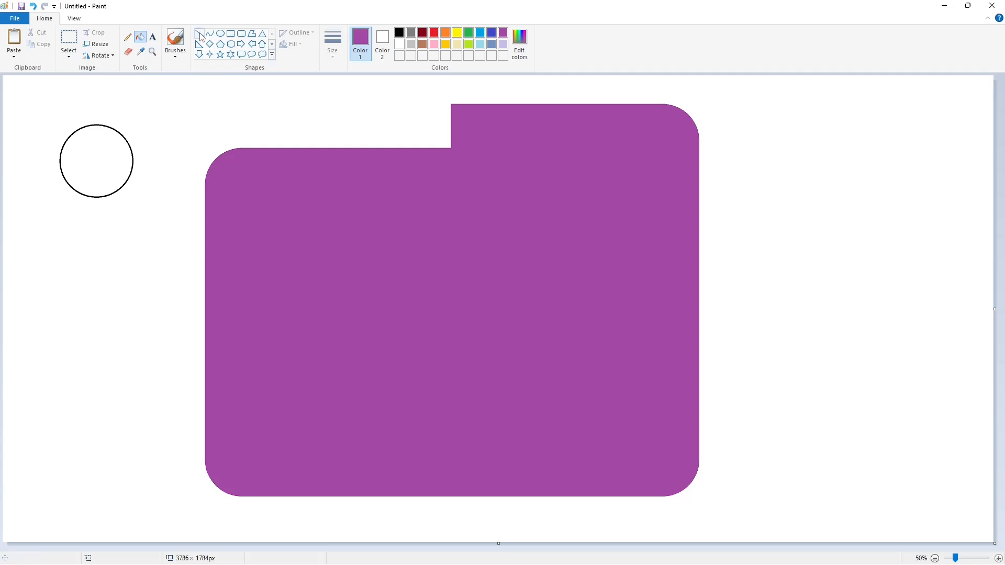
- Recolor the entire purple shape lavender
left_click(503, 44)
left_click(479, 231)
left_click(199, 33)
- Draw a small black circle outline just above the raised section's upper-left corner
left_click(399, 33)
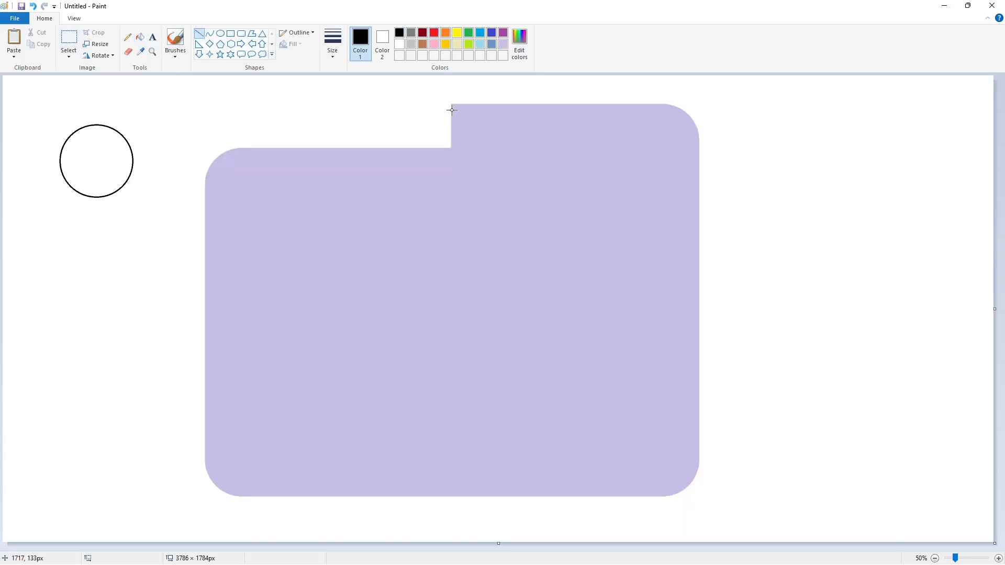
left_click(220, 33)
left_click_drag(456, 113, 461, 117)
key("Up")
key("Up")
key("Up")
key("Up")
key("Up")
key("Up")
key("Up")
key("Up")
key("Up")
key("Up")
key("Up")
key("Up")
key("Up")
key("Up")
key("Up")
key("Up")
key("Up")
key("Up")
key("Up")
key("Up")
left_click(522, 128)
- Place a duplicate of the small circle inside the raised section's upper-left corner, touching both edges
left_click(999, 559)
left_click_drag(458, 547, 633, 522)
left_click(69, 37)
left_click_drag(612, 129, 612, 161)
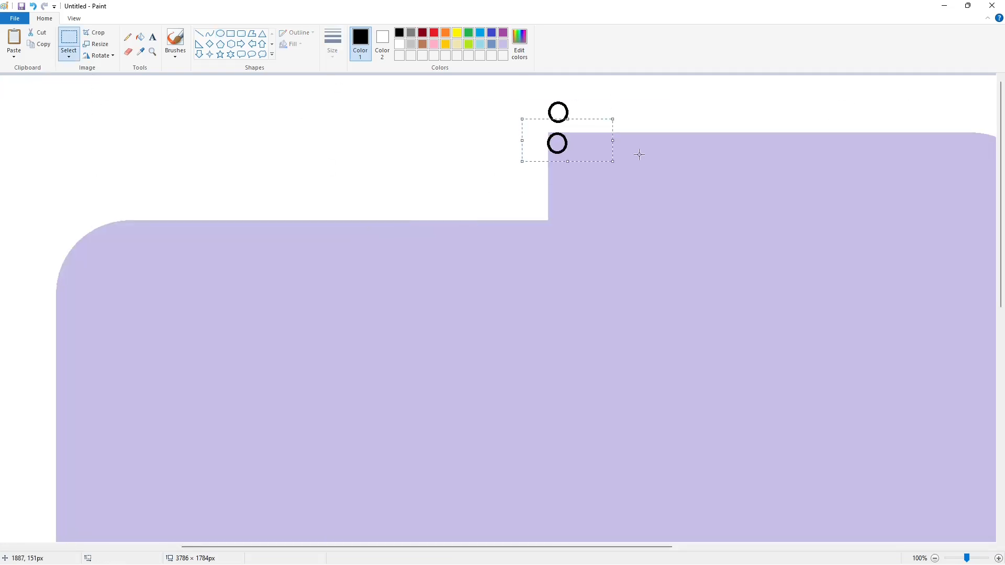
- Round the raised section's upper-left corner by filling outside the small circle white and its outline lavender
left_click(140, 37)
left_click(400, 44)
left_click(550, 134)
left_click(503, 44)
left_click(553, 136)
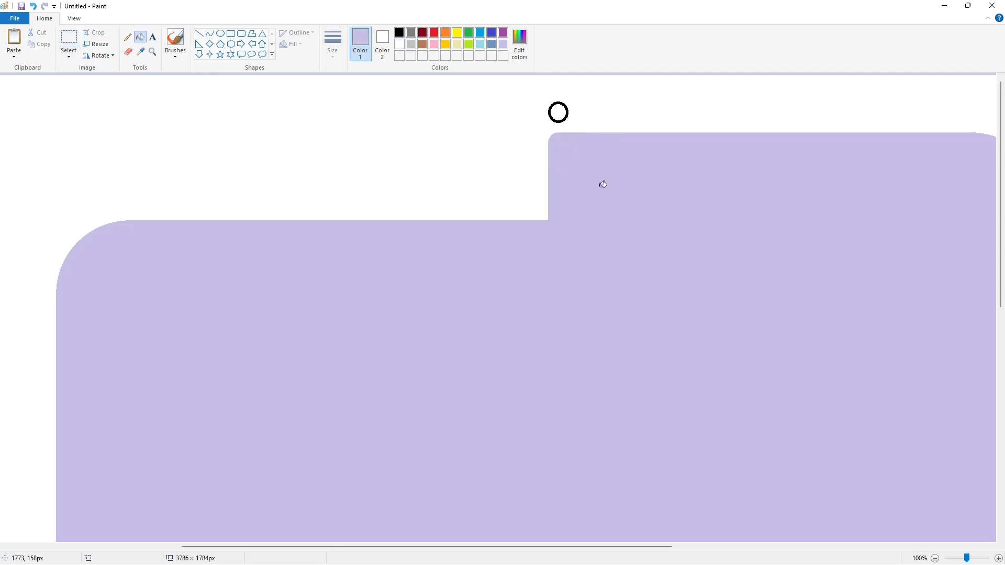
- Draw a black vertical line about 809 px long down through the shape along the raised section's left edge
left_click(492, 33)
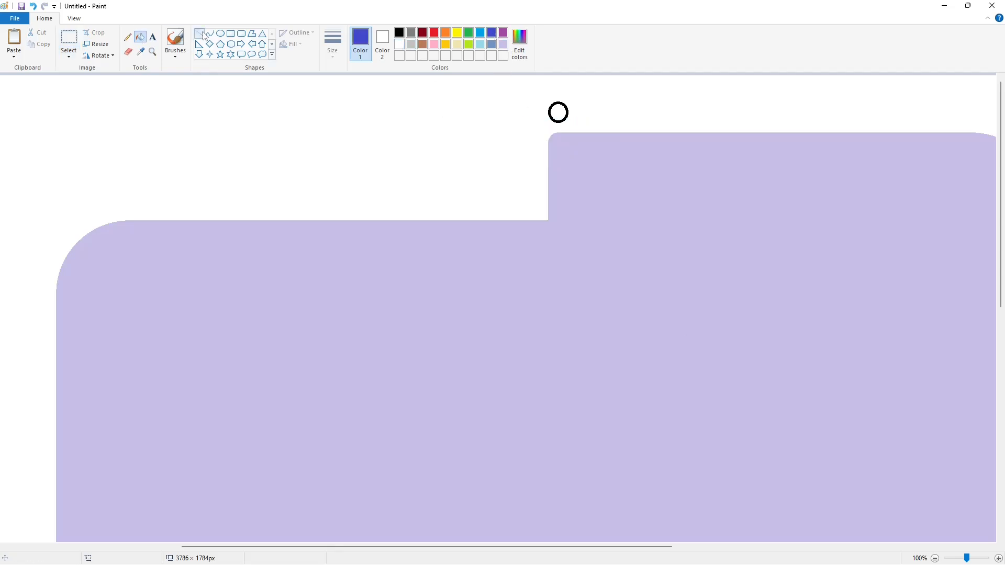
left_click(199, 33)
left_click_drag(546, 142, 546, 563)
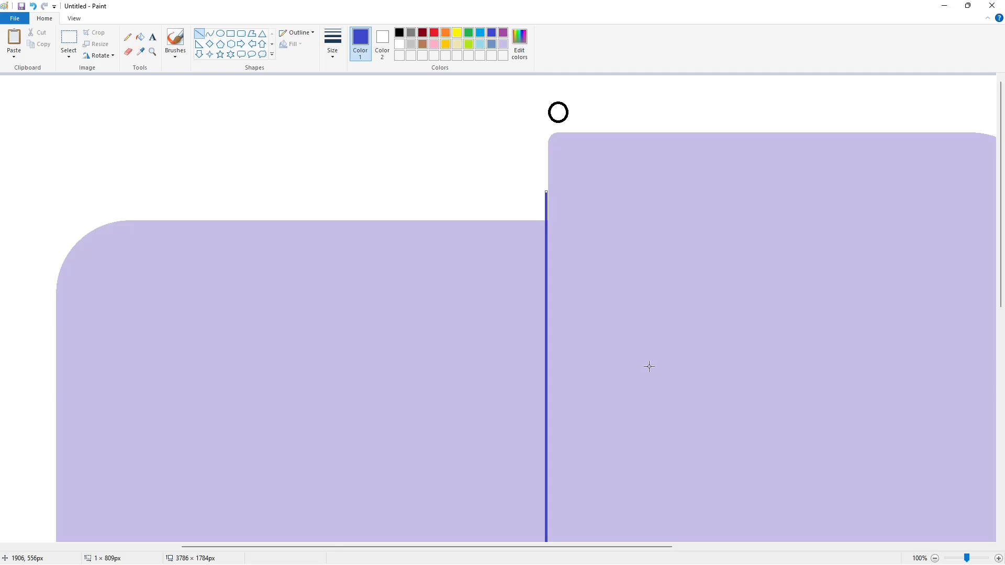
left_click(399, 33)
- Draw a black horizontal line about 1235 px long across the shape's left half and extend the vertical line past it
scroll(190, 352, "down", 1)
left_click_drag(189, 352, 510, 352)
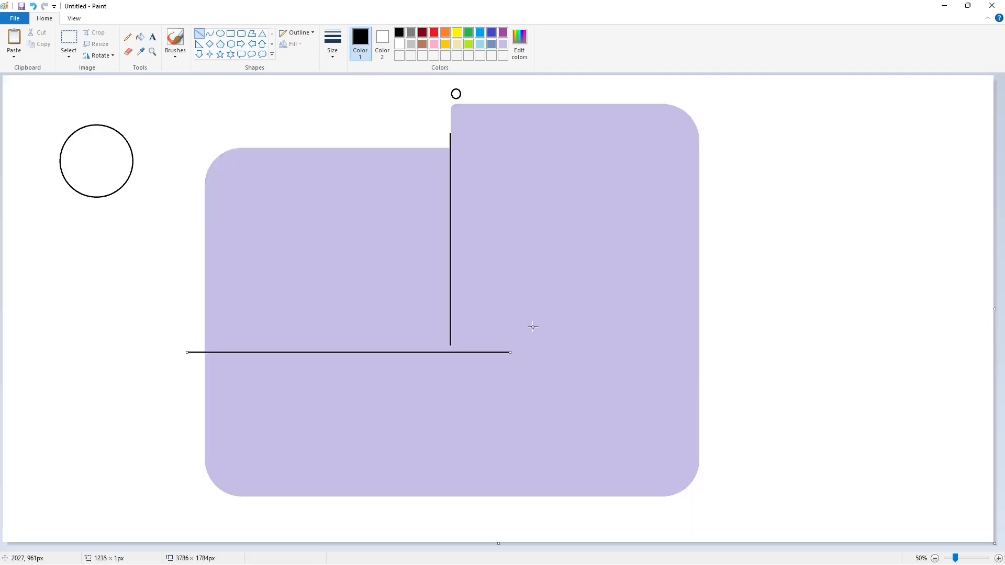
left_click(978, 555)
left_click_drag(390, 547, 582, 548)
scroll(579, 479, "down", 3)
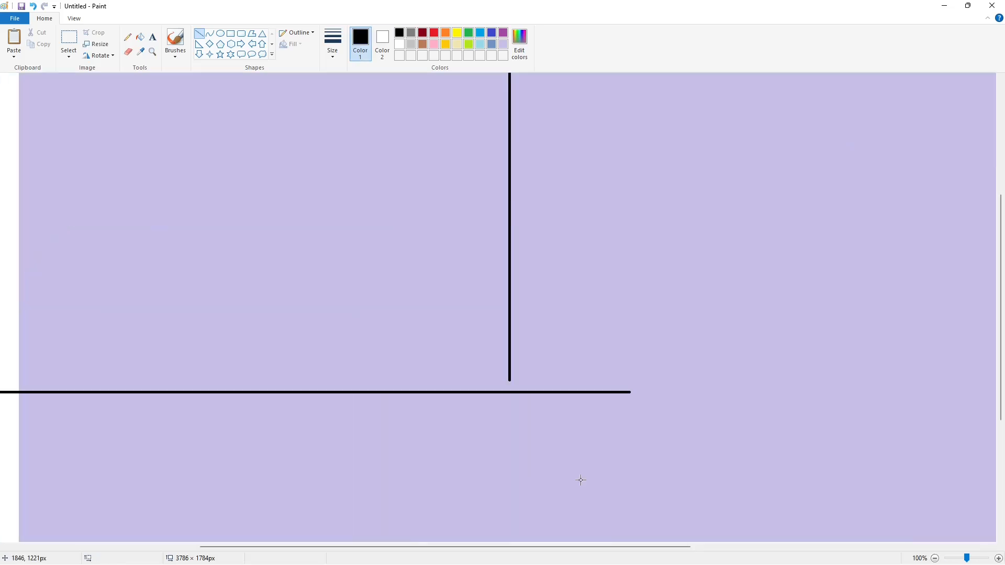
left_click_drag(508, 365, 510, 413)
key("Right")
key("Right")
key("Right")
left_click(586, 316)
left_click_drag(541, 546, 383, 538)
key("ctrl+v")
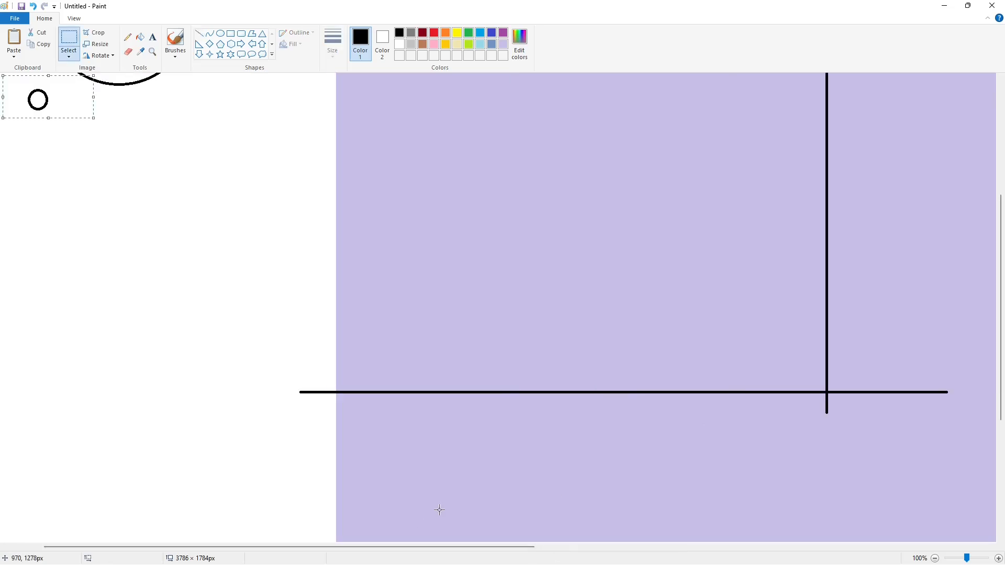
key("ctrl+z")
- Recolor the crossing vertical and horizontal lines from black to indigo
left_click(139, 37)
left_click(491, 33)
left_click(517, 393)
- Place a small circle copy just below the horizontal line at the shape's left edge, and fill the upper-left section indigo
key("ctrl+v")
left_click_drag(48, 100, 356, 405)
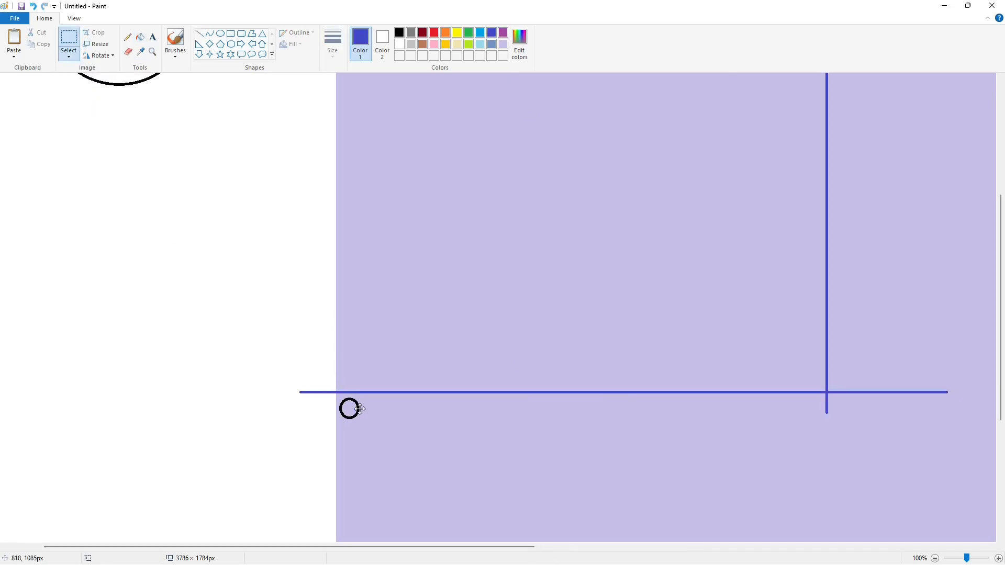
left_click(135, 39)
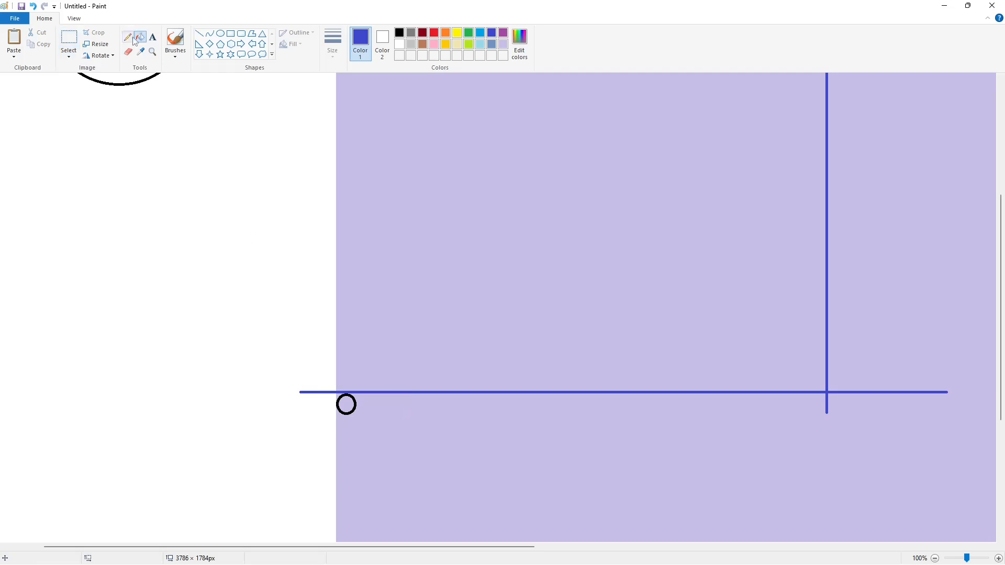
left_click(577, 292)
scroll(817, 451, "down", 2)
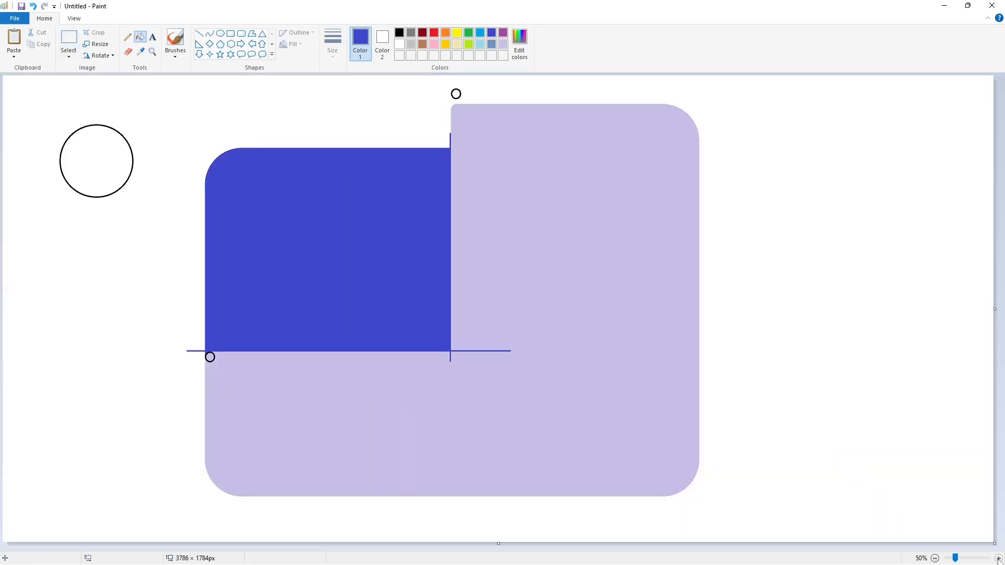
- Round the lavender area's corner below the indigo section by recoloring the small circle's outline lavender
left_click(999, 559)
scroll(450, 493, "down", 3)
left_click(503, 44)
left_click(427, 401)
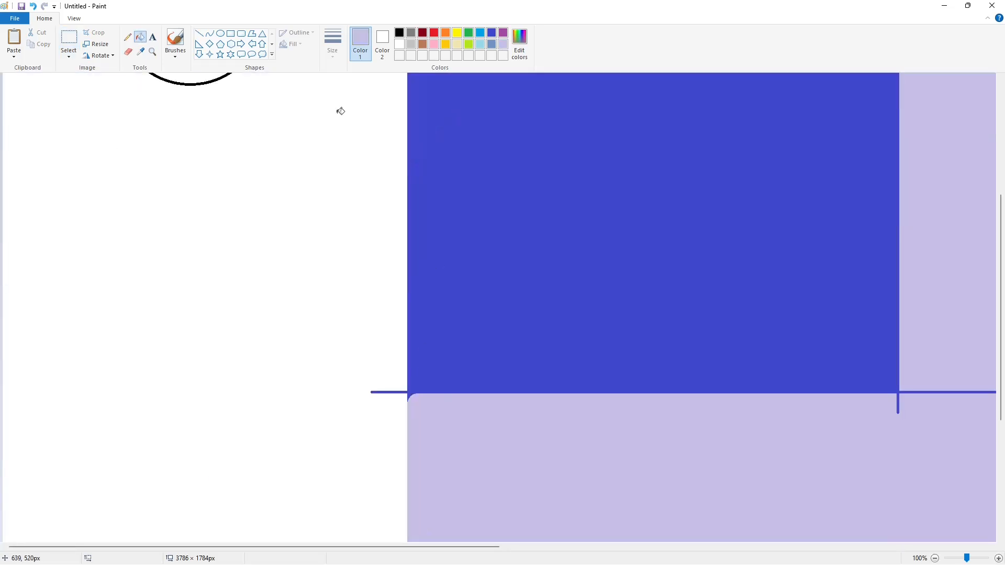
- Erase the part of the horizontal indigo line sticking out past the shape's left edge by recoloring it white
left_click(199, 33)
left_click(399, 44)
left_click(140, 36)
left_click(390, 392)
- Recolor the indigo line ends extending right of and below the indigo section lavender
left_click_drag(413, 548, 602, 549)
left_click(503, 44)
left_click(199, 33)
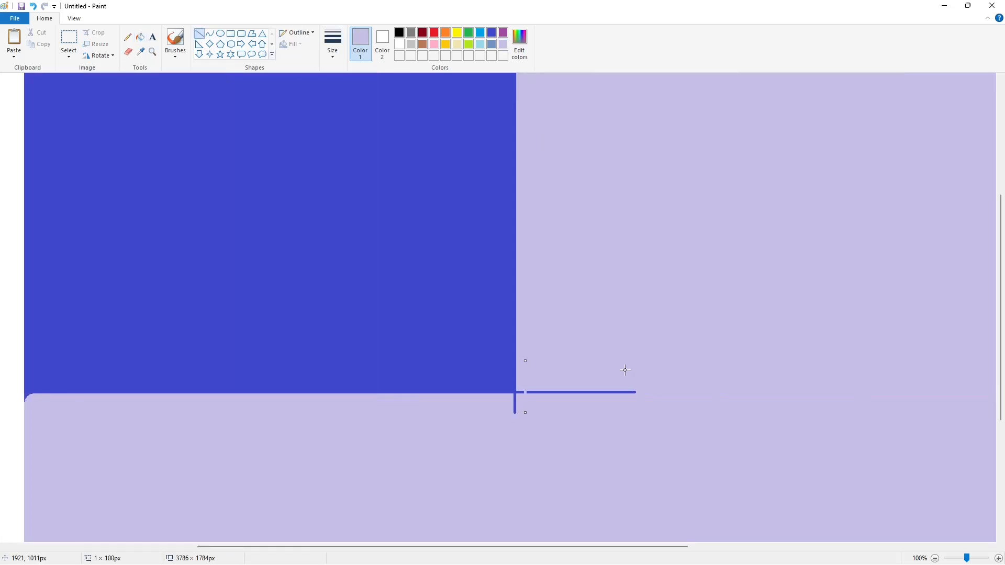
left_click(140, 37)
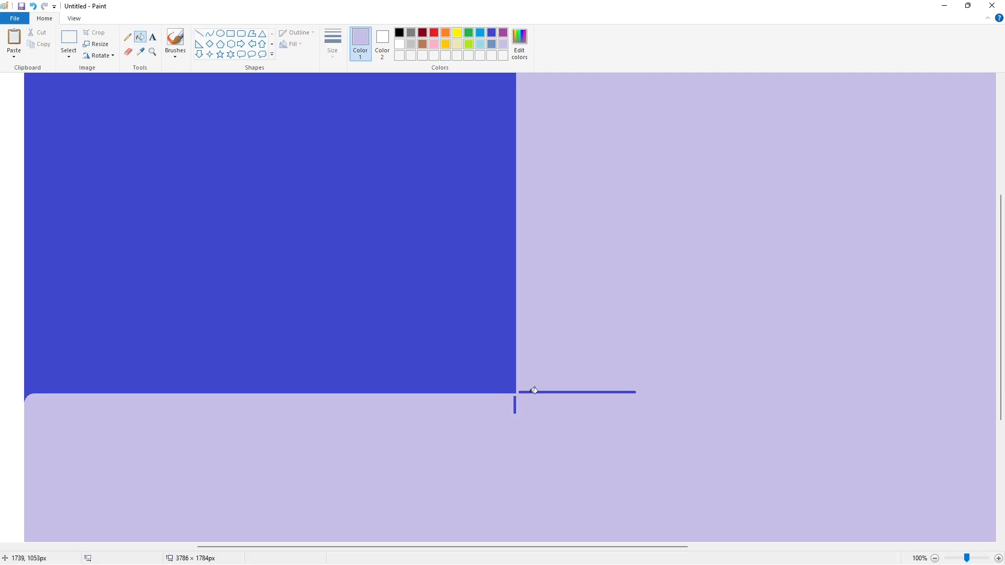
left_click(533, 392)
left_click(515, 407)
- Cut the vertical indigo line off above the indigo section with white and repair the adjoining body edge in lavender
scroll(612, 427, "up", 3)
left_click(400, 44)
left_click(200, 34)
mouse_move(490, 214)
left_mouse_down()
mouse_move(527, 214)
mouse_move(517, 238)
left_mouse_up()
left_click(140, 37)
left_click(515, 199)
left_click(503, 44)
left_click(200, 34)
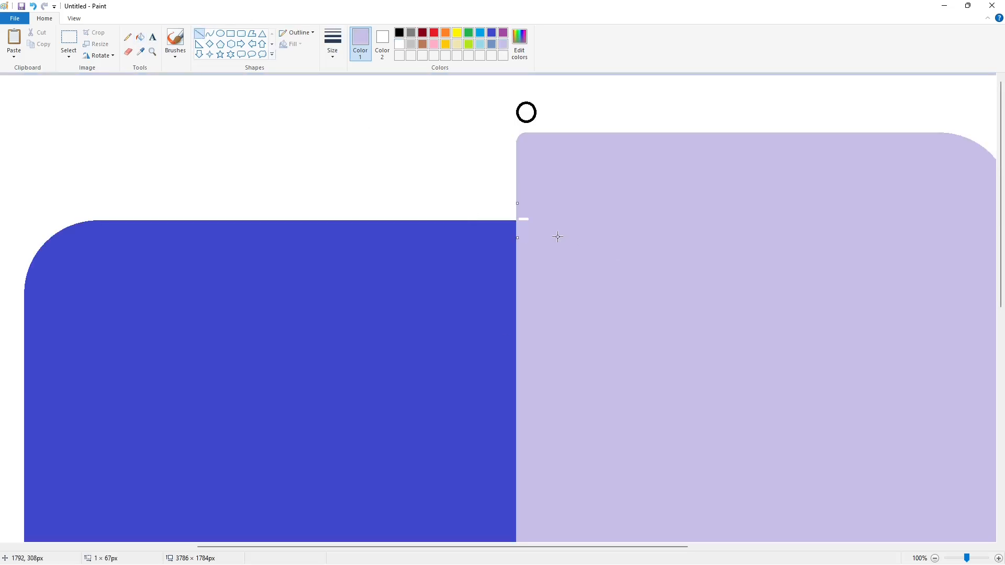
left_click(142, 38)
scroll(640, 305, "down", 5)
- Place a copy of the large circle inside the indigo section, touching both edges at its lower-right corner
left_click(935, 558)
left_click(68, 39)
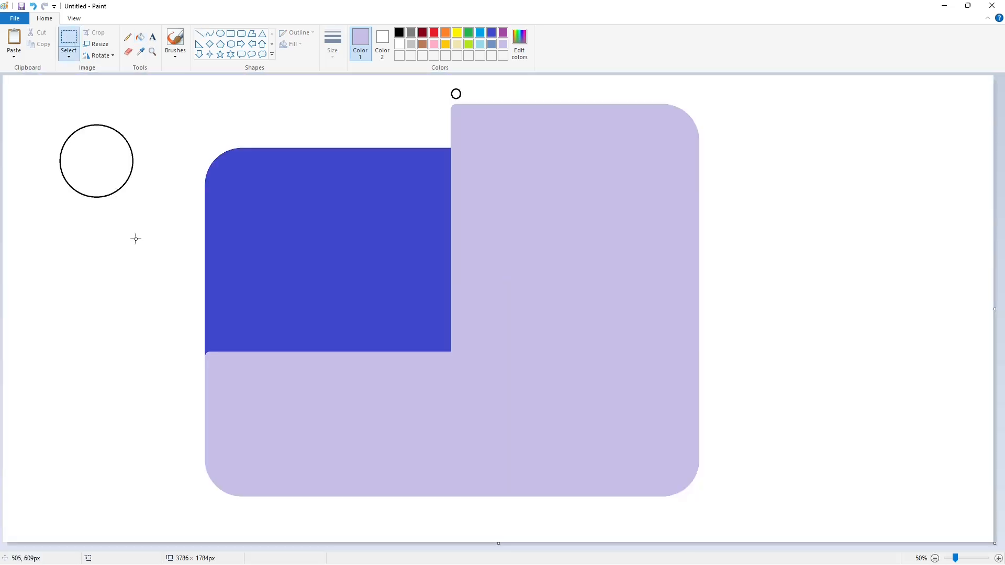
left_click_drag(167, 242, 26, 92)
left_click(998, 558)
scroll(733, 497, "down", 3)
left_click_drag(494, 547, 703, 535)
key("ctrl+v")
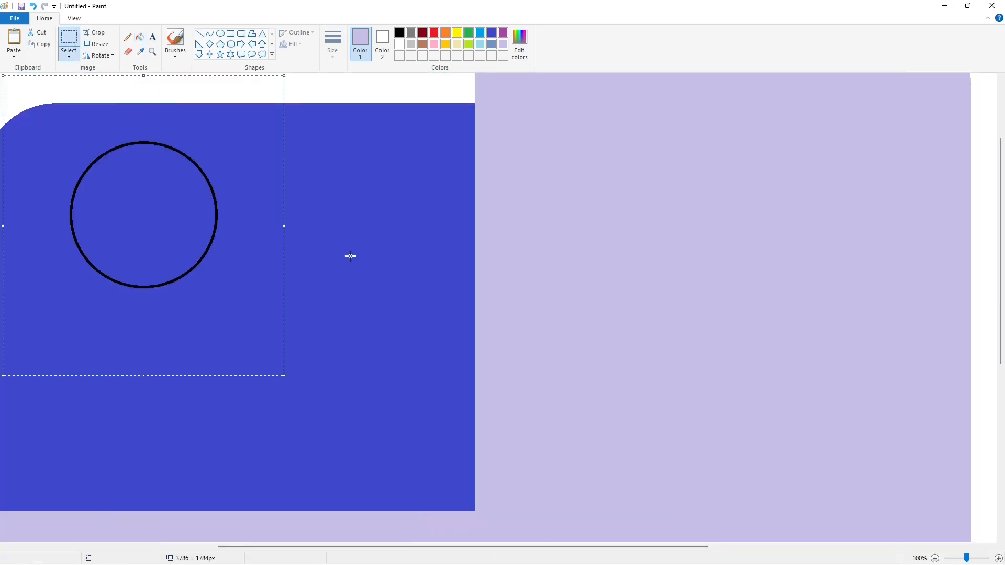
left_click_drag(212, 228, 469, 450)
key("Right")
- Round the indigo section's lower-right corner by filling the area outside the circle lavender and recoloring the circle's outline indigo
left_click(141, 37)
left_click(464, 500)
left_click(491, 33)
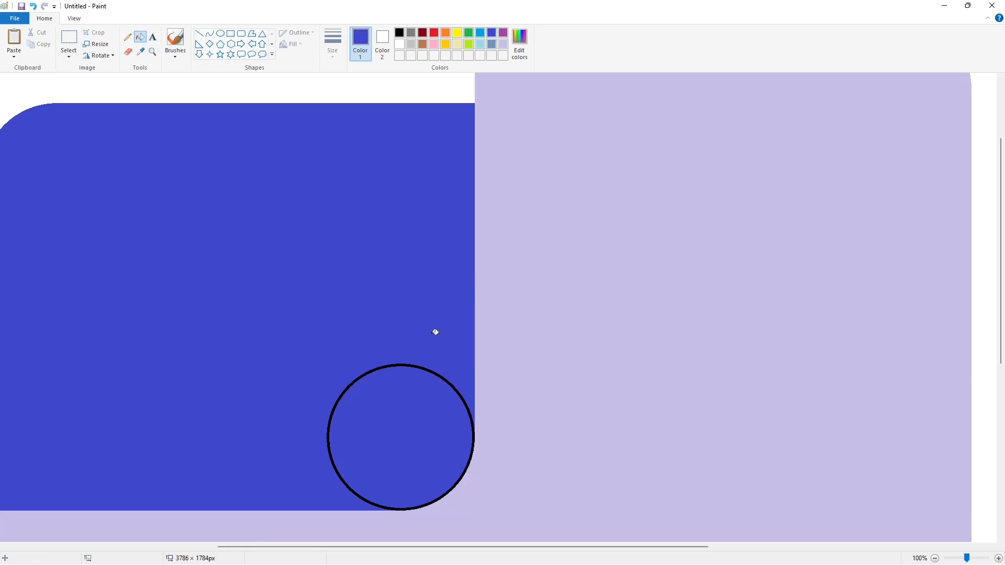
left_click(429, 369)
left_click(935, 558)
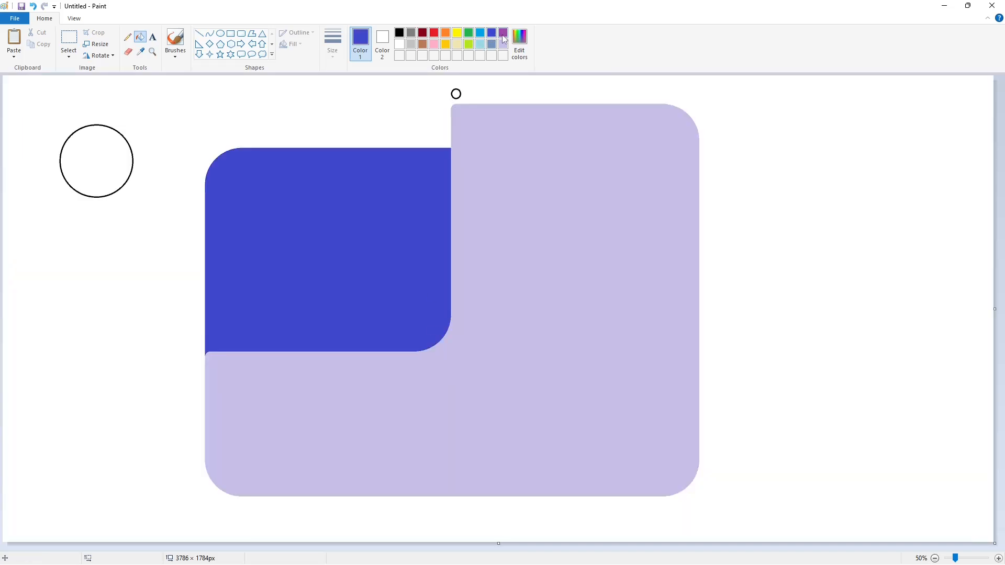
- Recolor the lavender body purple and the indigo upper-left section lavender
left_click(503, 33)
left_click(513, 157)
left_click(503, 44)
left_click(349, 220)
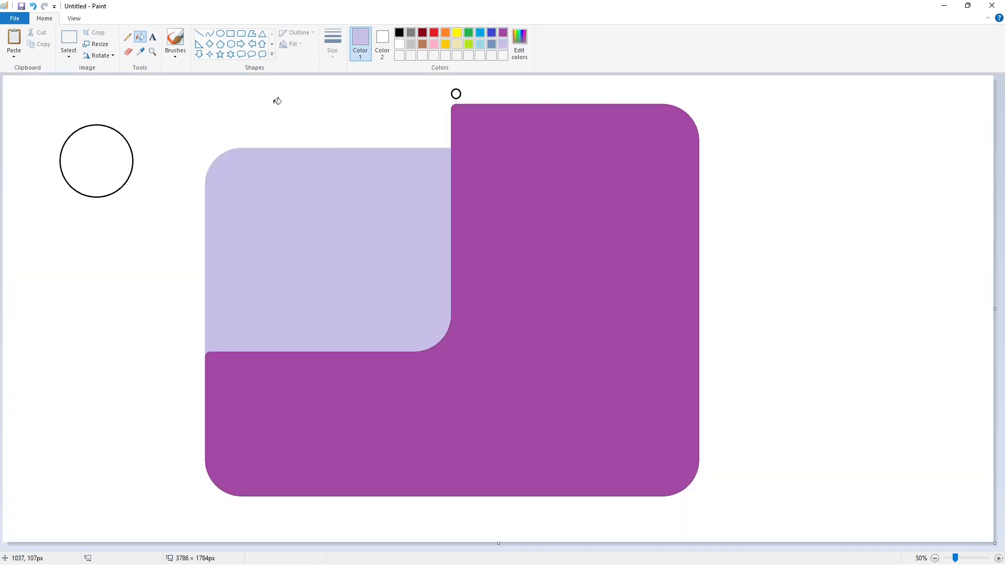
- Draw two crossing black slanted lines through the lavender section, one past its lower-left corner and one past the purple body's upper-left corner
left_click(69, 41)
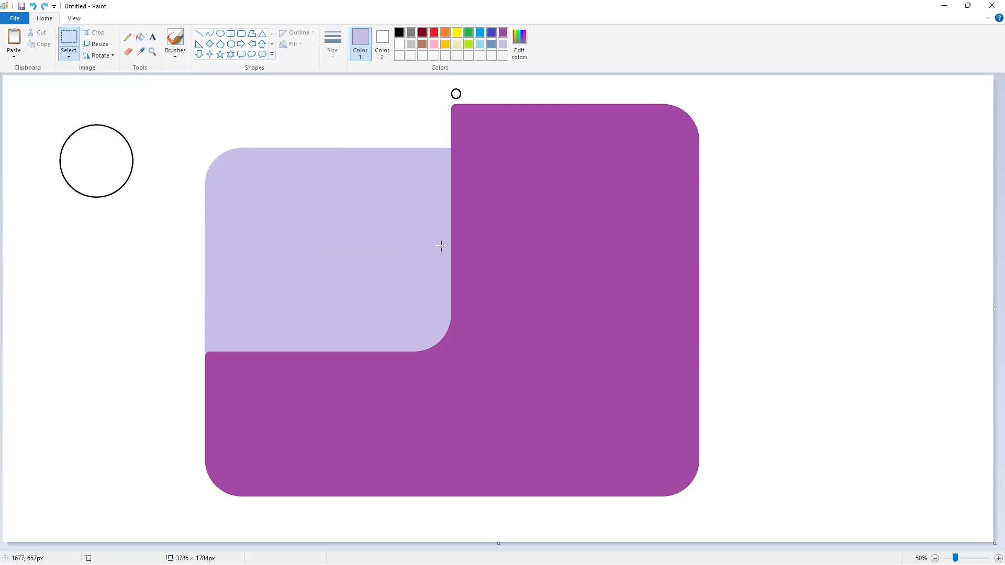
left_click(209, 34)
left_click(399, 32)
left_click_drag(409, 280, 116, 379)
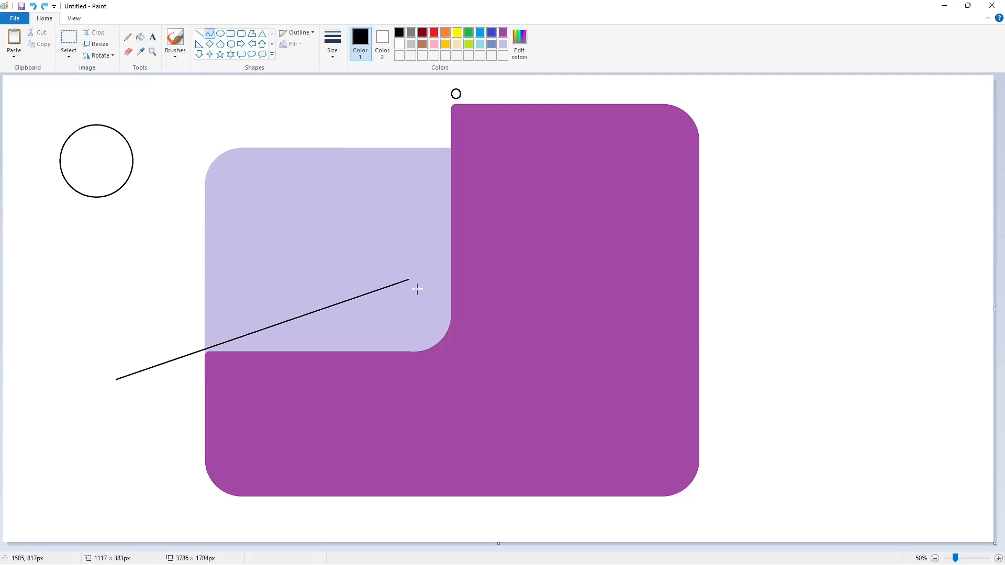
key("ctrl+z")
mouse_move(427, 274)
left_mouse_down()
mouse_move(156, 364)
mouse_move(435, 272)
left_mouse_up()
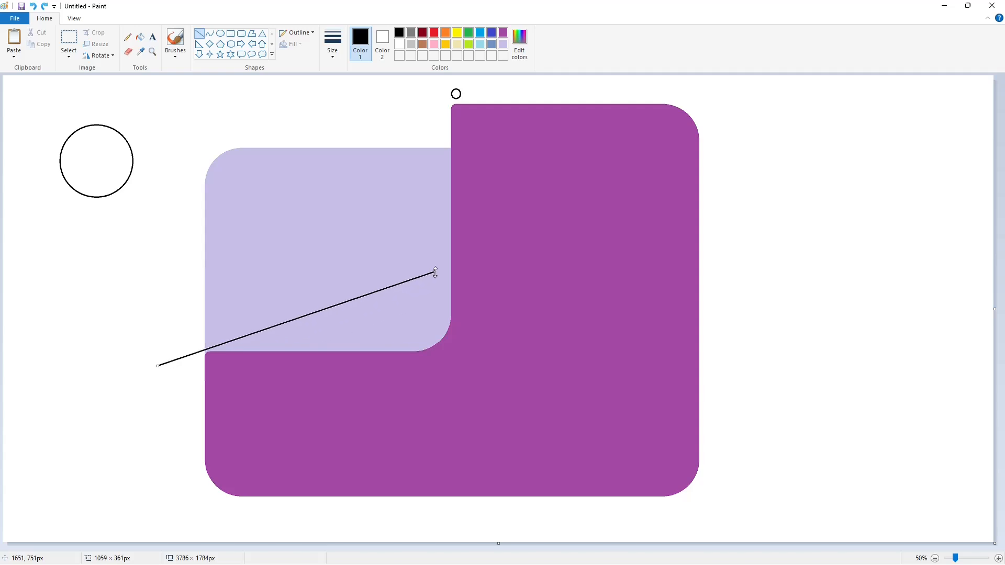
left_click_drag(157, 366, 154, 367)
left_click(498, 366)
left_click_drag(375, 314, 460, 73)
left_click_drag(375, 314, 374, 335)
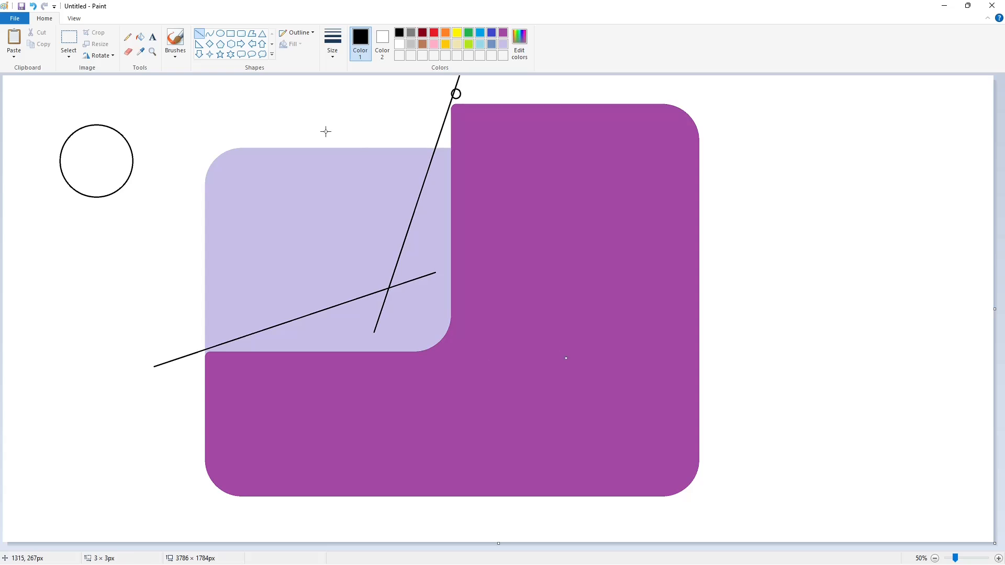
- Recolor the two crossing lines and the upper-left area they enclose indigo
left_click(140, 37)
left_click(327, 216)
key("ctrl+z")
left_click(329, 217)
left_click(491, 34)
left_click(330, 209)
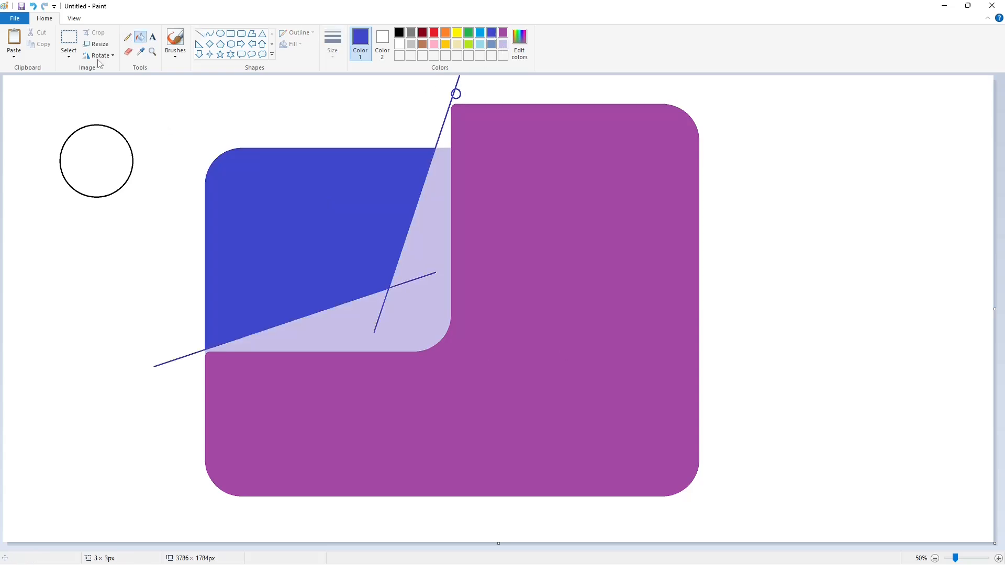
- Place a copy of the large circle inside the indigo area, touching both slanted lines near their crossing
left_click(68, 38)
left_click_drag(18, 98, 157, 245)
key("ctrl+c")
left_click(174, 253)
left_click(999, 558)
left_click_drag(375, 547, 518, 547)
key("ctrl+v")
left_click_drag(175, 206, 445, 333)
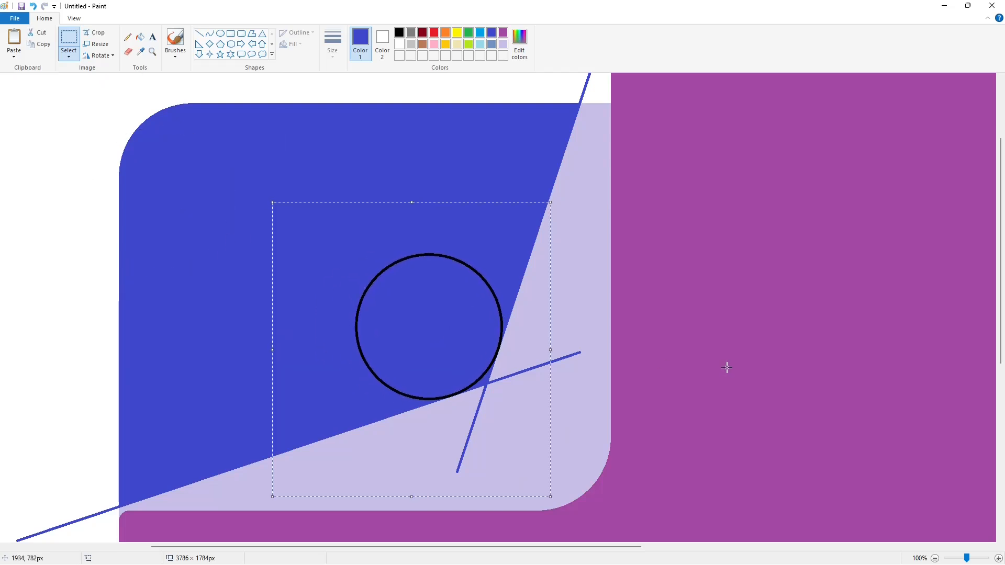
- Round the indigo area's inner corner by filling the crossing lines' tip lavender and recoloring the circle's outline indigo
left_click(141, 37)
left_click(503, 44)
left_click(486, 384)
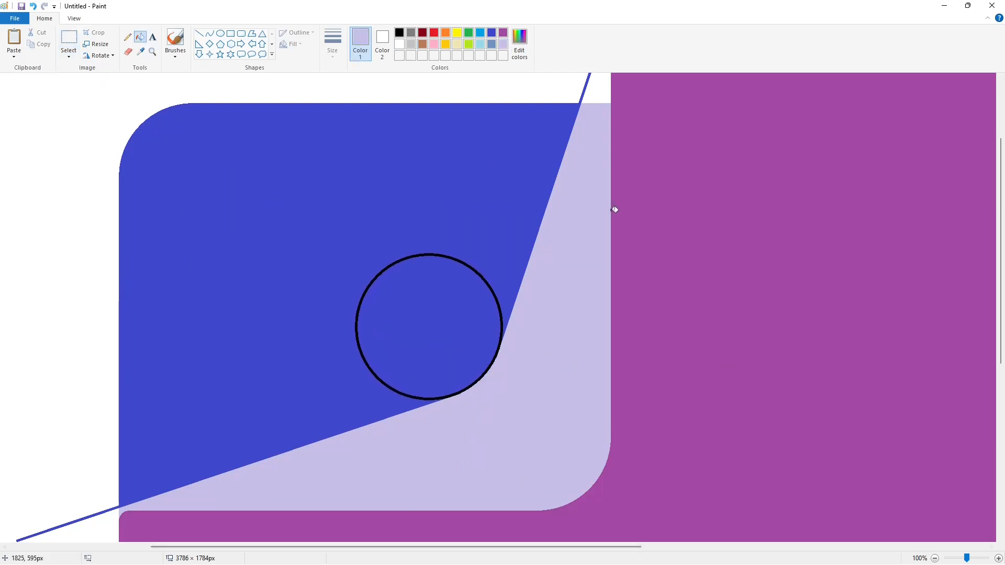
left_click(492, 33)
left_click(491, 289)
left_click(935, 558)
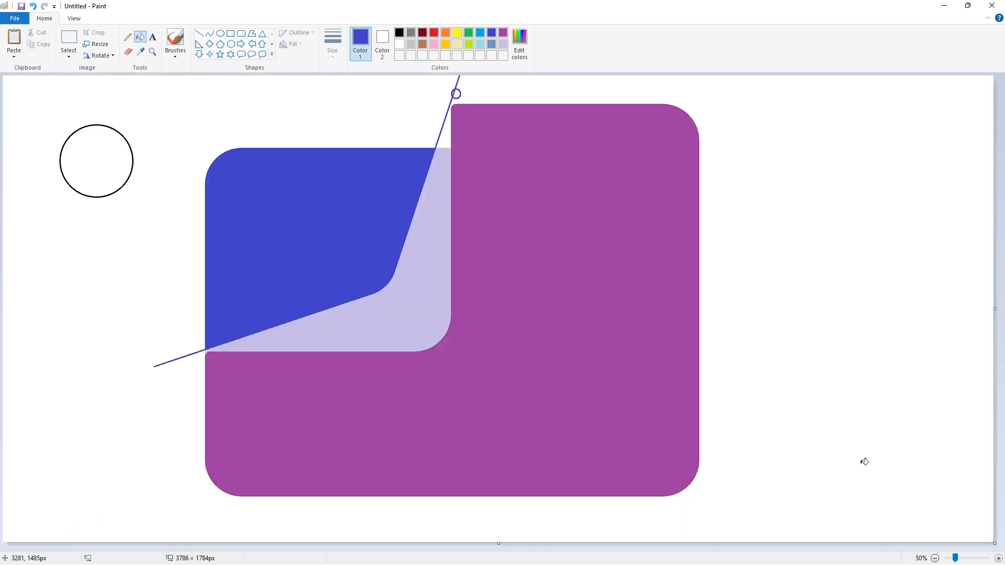
- Cut the steep indigo line level with the purple body's top edge and erase the remainder with the small circle above it
left_click(999, 559)
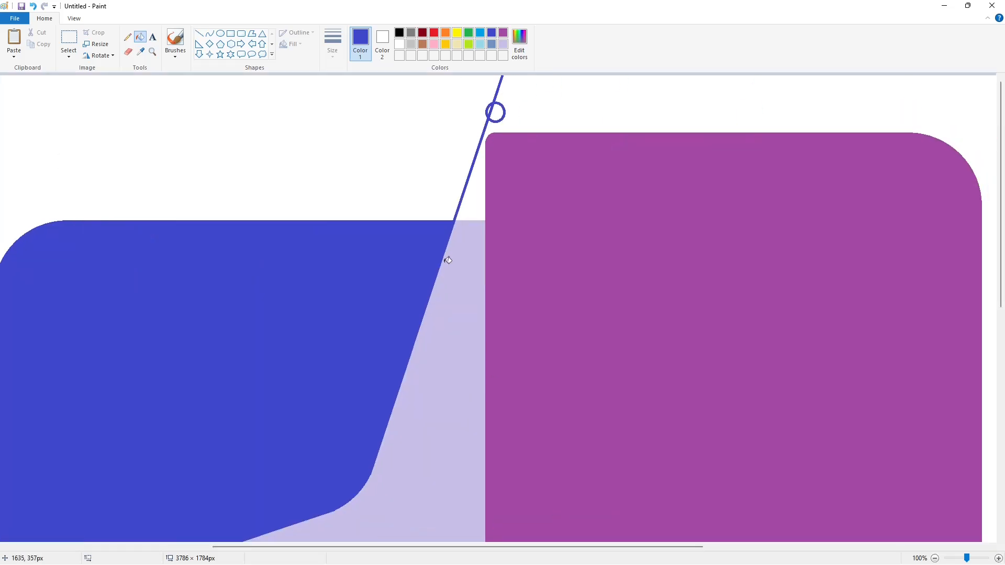
left_click(198, 36)
left_click(400, 44)
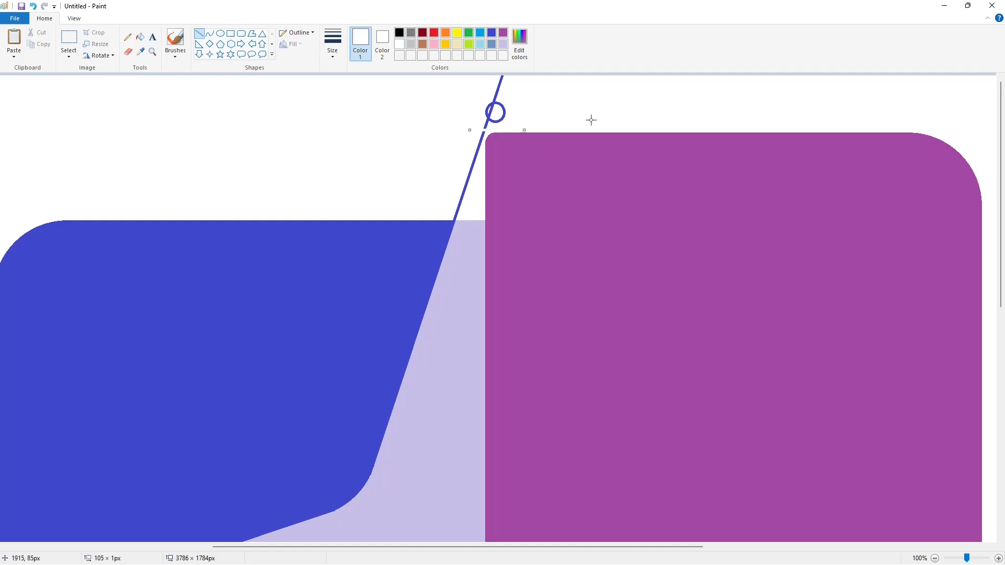
left_click(140, 36)
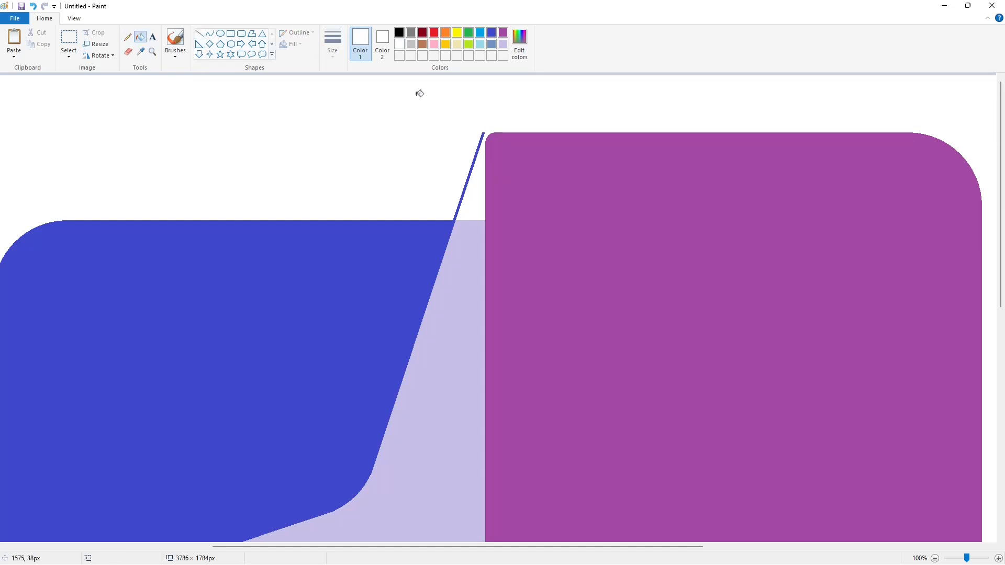
- Add a custom dark brown (red 145, green 89, blue 60) and fill the lavender strip with the lighter brown
left_click(422, 34)
left_click(520, 42)
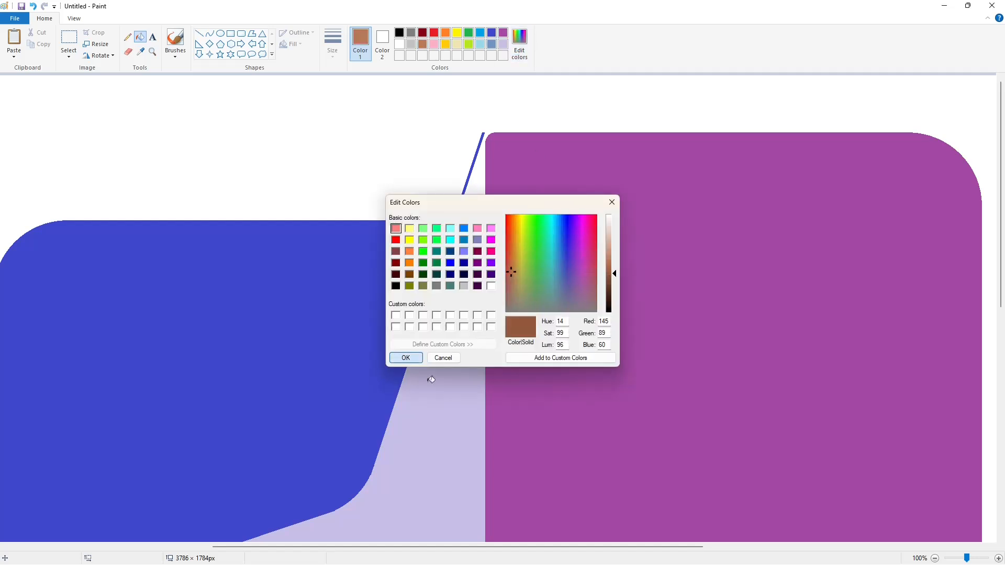
left_click(406, 357)
left_click(461, 251)
- Close the strip's open top with a temporary dark red line, fill the white gap brown, and erase the red line
left_click(198, 33)
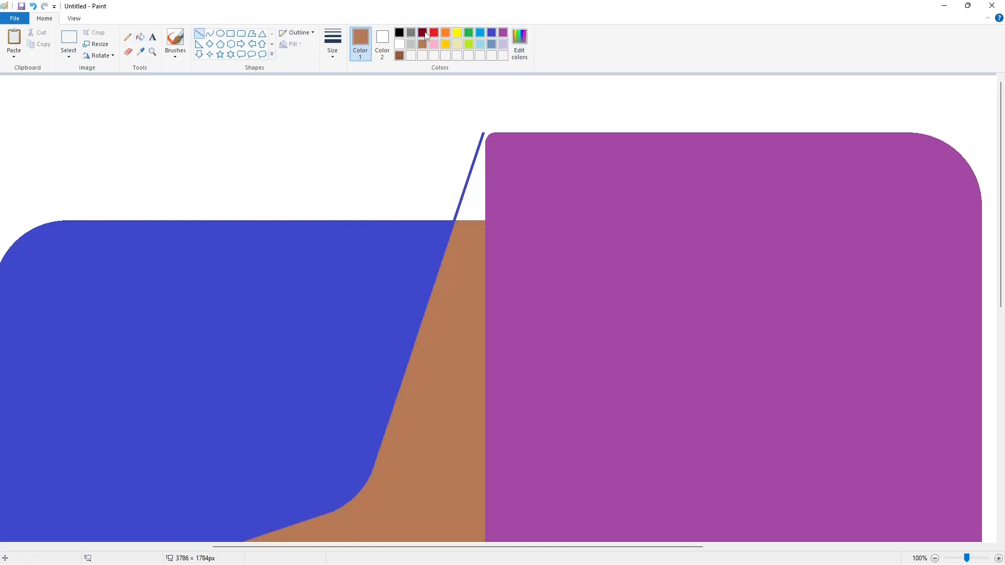
left_click(422, 34)
left_click_drag(456, 131, 530, 131)
left_click(139, 36)
left_click(481, 181)
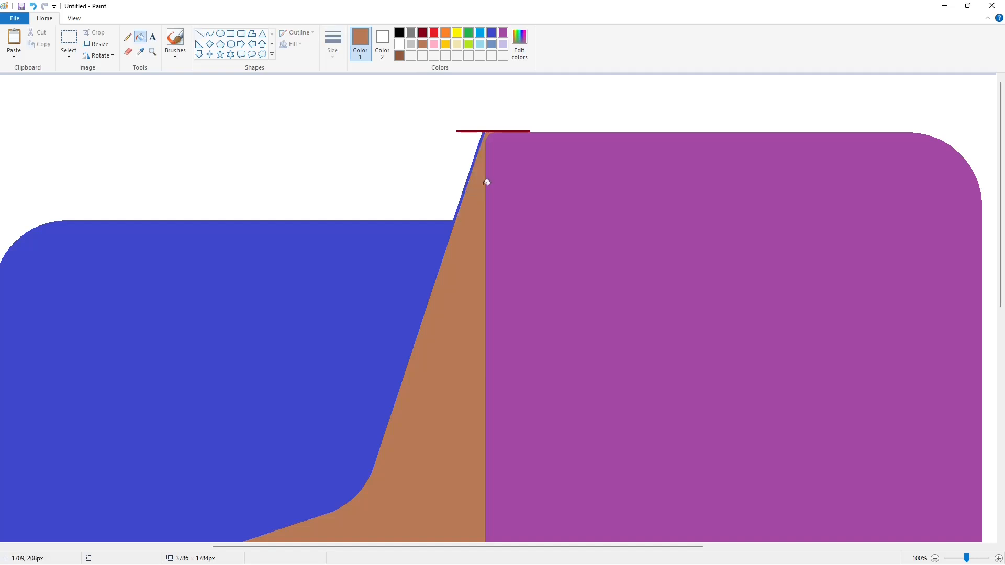
left_click(411, 56)
left_click(487, 131)
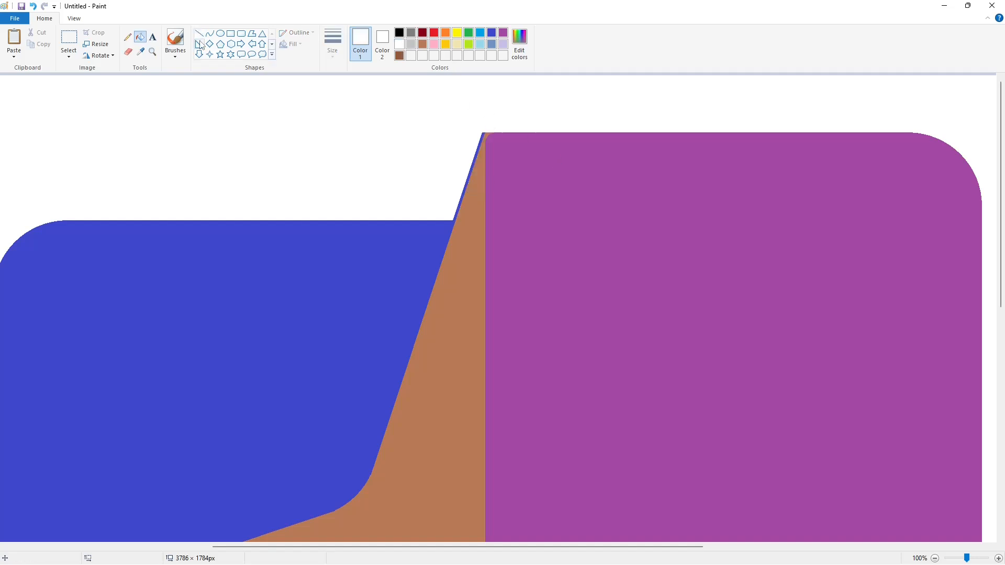
left_click(199, 33)
left_click(492, 33)
mouse_move(482, 138)
left_mouse_down()
mouse_move(493, 133)
mouse_move(482, 136)
left_mouse_up()
left_click(422, 34)
left_click(210, 33)
- Round the brown strip's top tip with a small indigo curve and trim the overshoot with white
scroll(682, 338, "up", 1)
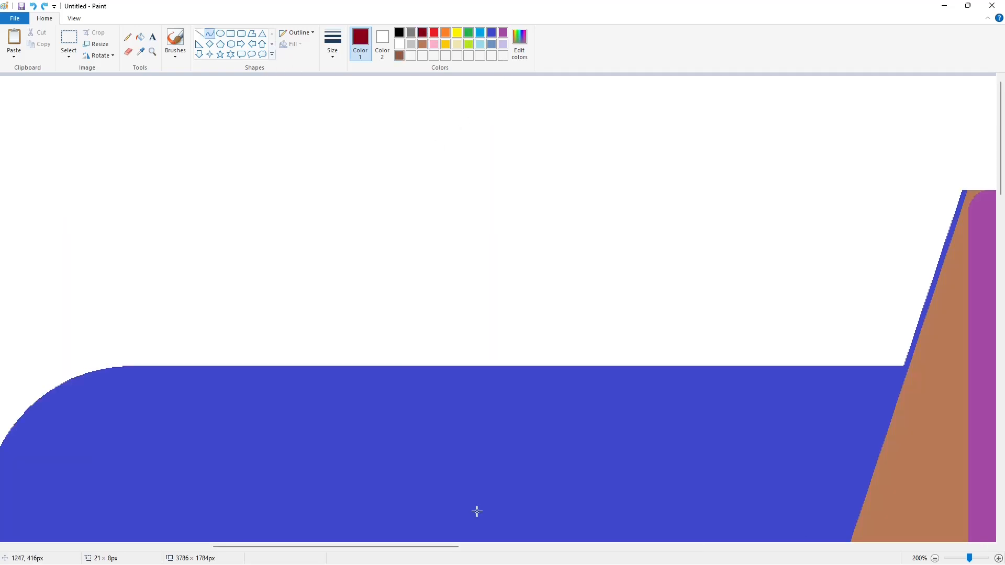
left_click(198, 33)
left_click(400, 44)
left_click_drag(455, 212, 466, 191)
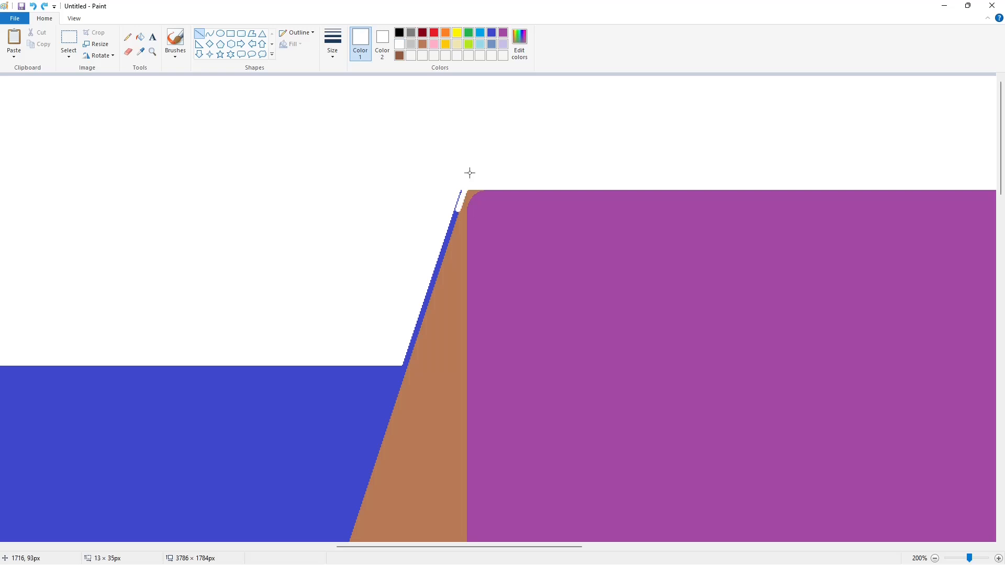
left_click(495, 35)
left_click(210, 33)
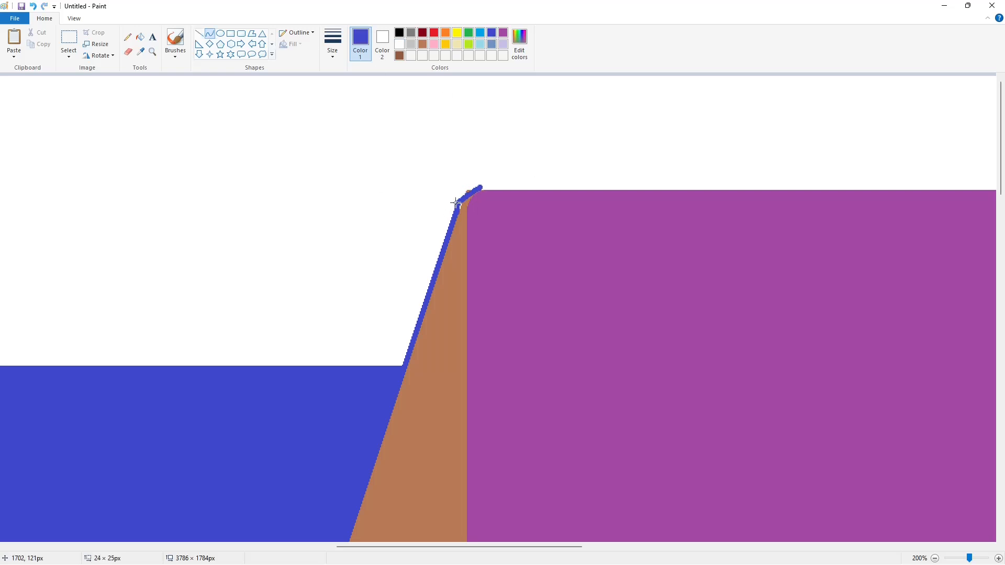
left_click(199, 33)
left_click(400, 44)
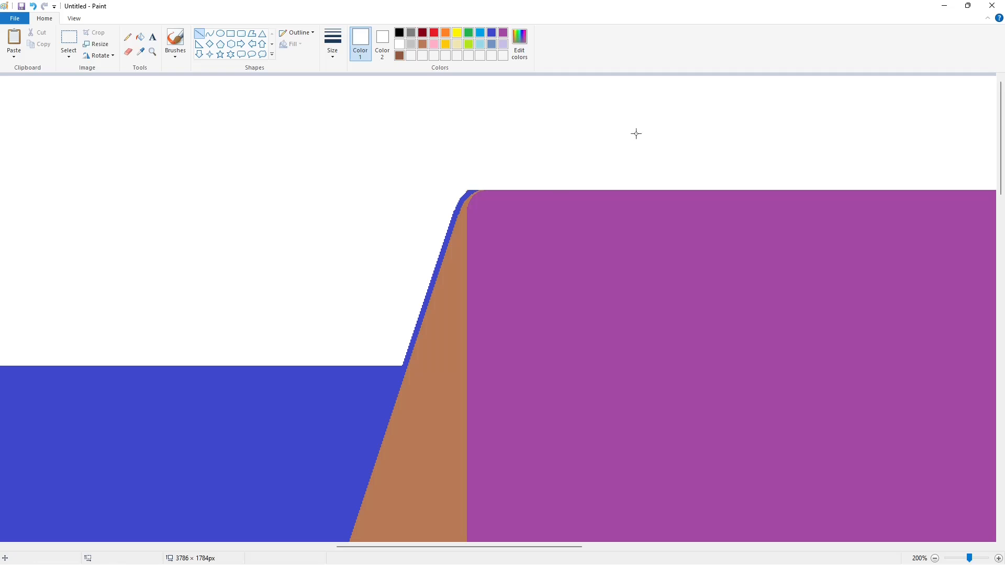
scroll(874, 498, "down", 2)
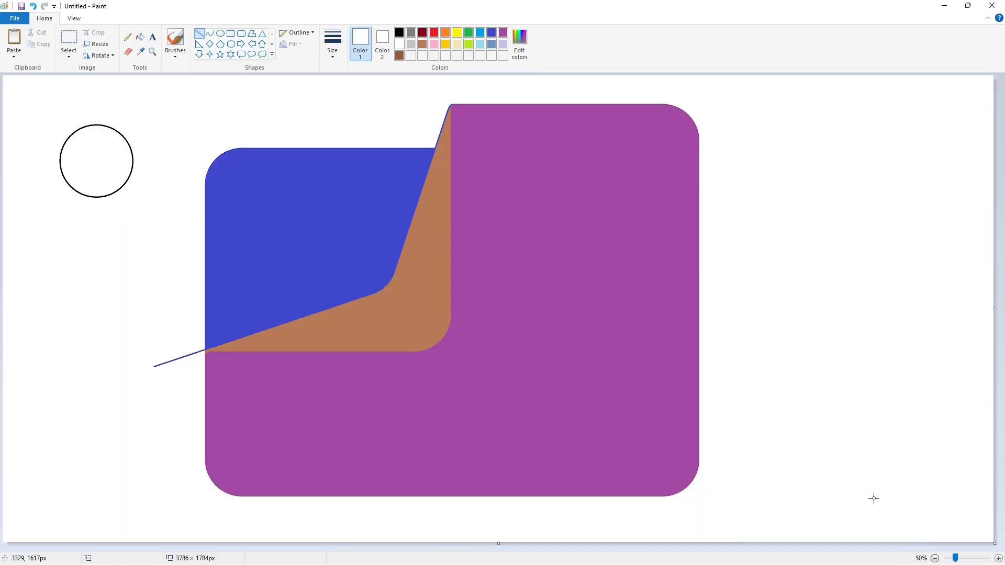
- Cut the shallow indigo line at the shape's left edge with a white vertical line and erase the outer remainder
left_click(999, 559)
left_click(999, 558)
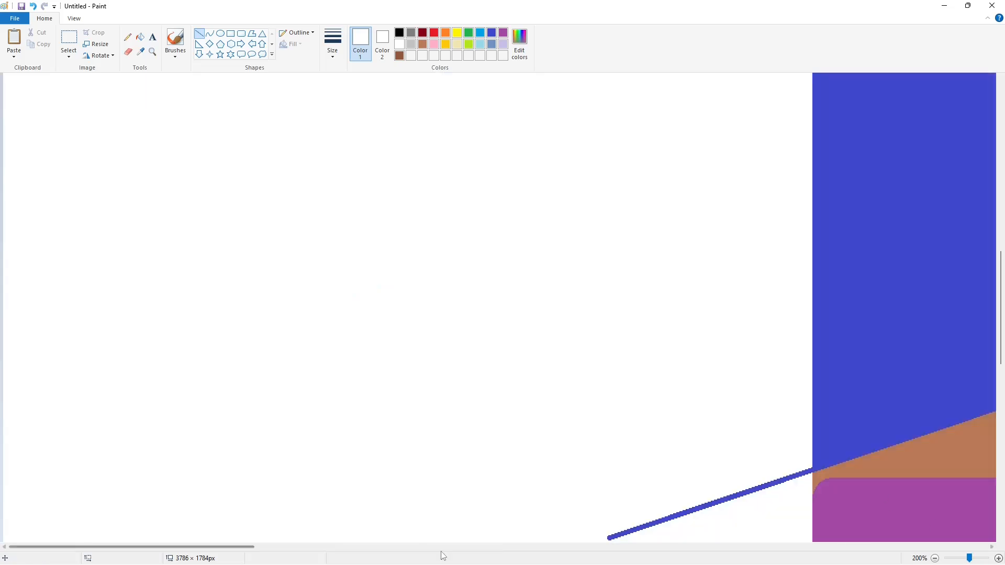
left_click_drag(209, 547, 328, 548)
left_click_drag(360, 457, 360, 493)
left_click(488, 443)
left_click(141, 37)
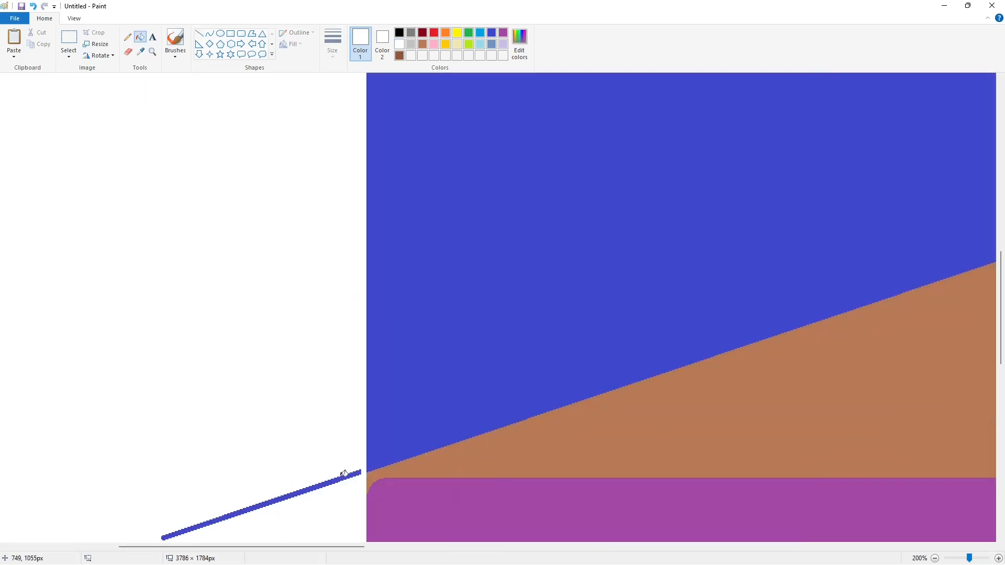
left_click(342, 478)
- Round the brown strip's lower-left tip with an indigo curve and trim the overshoot at the left edge with white
scroll(361, 295, "down", 2)
left_click(492, 33)
left_click(209, 33)
mouse_move(390, 346)
left_mouse_down()
mouse_move(364, 376)
mouse_move(365, 398)
left_mouse_up()
left_click(371, 354)
left_click(371, 354)
left_click(472, 370)
left_click(199, 34)
left_click(399, 44)
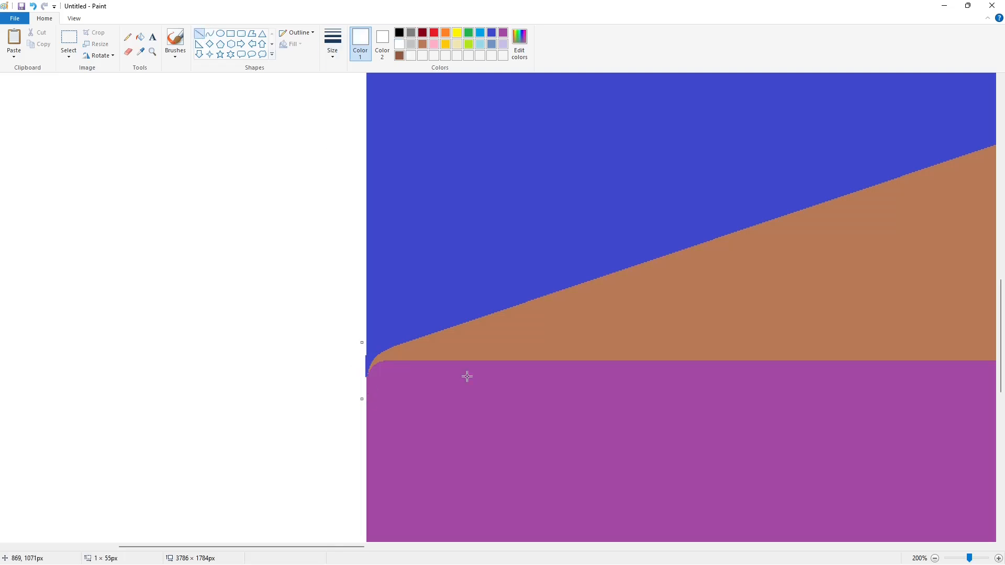
scroll(703, 428, "down", 2)
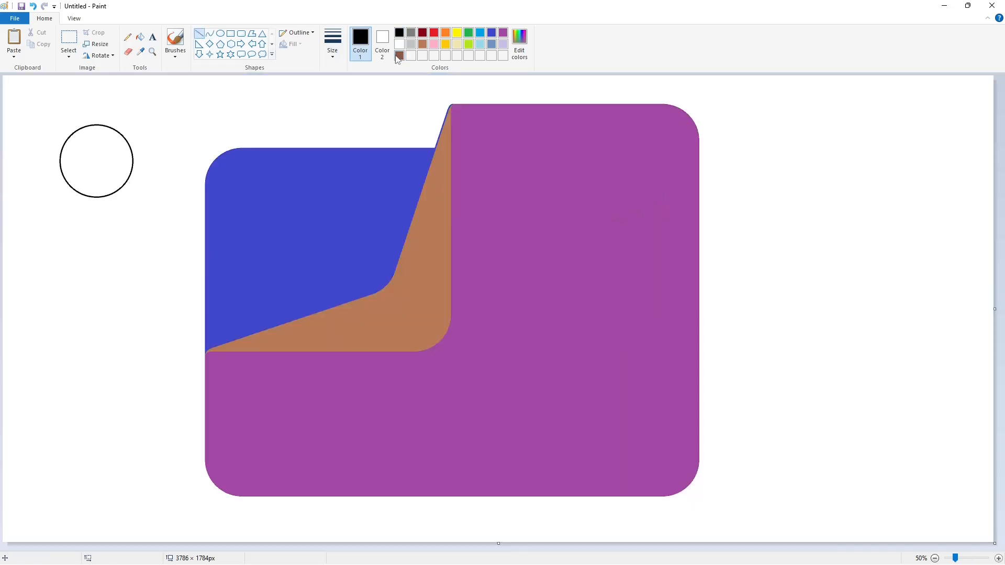
- Fill the indigo upper-left section lavender
left_click(503, 44)
left_click(140, 38)
left_click(304, 210)
- Draw a thinner black diagonal line about 1130 px wide across the lavender section, passing through both tips of the brown strip
left_click(400, 33)
left_click(199, 33)
left_click(333, 43)
left_click(356, 99)
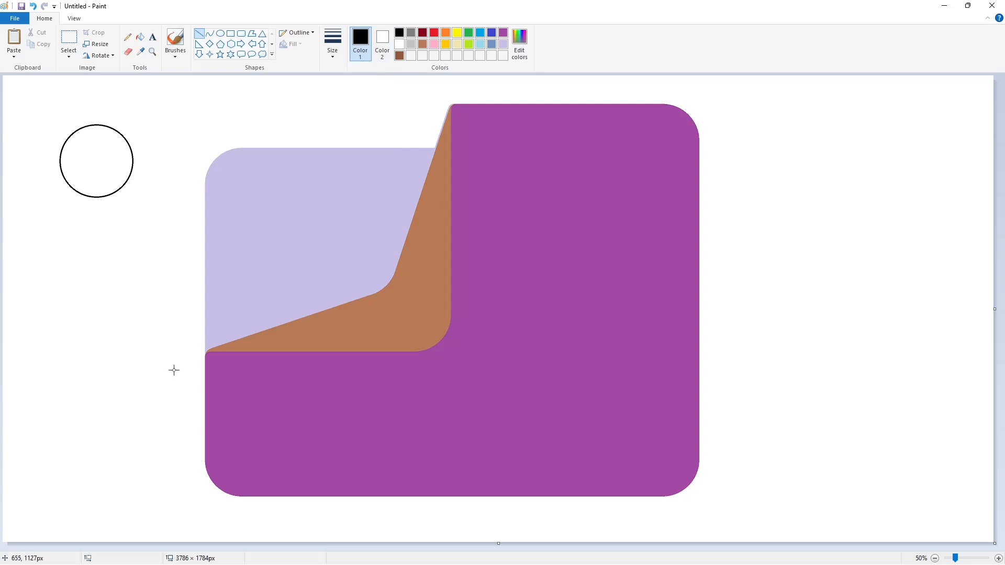
left_click_drag(174, 371, 470, 84)
left_click(998, 559)
left_click_drag(443, 547, 540, 535)
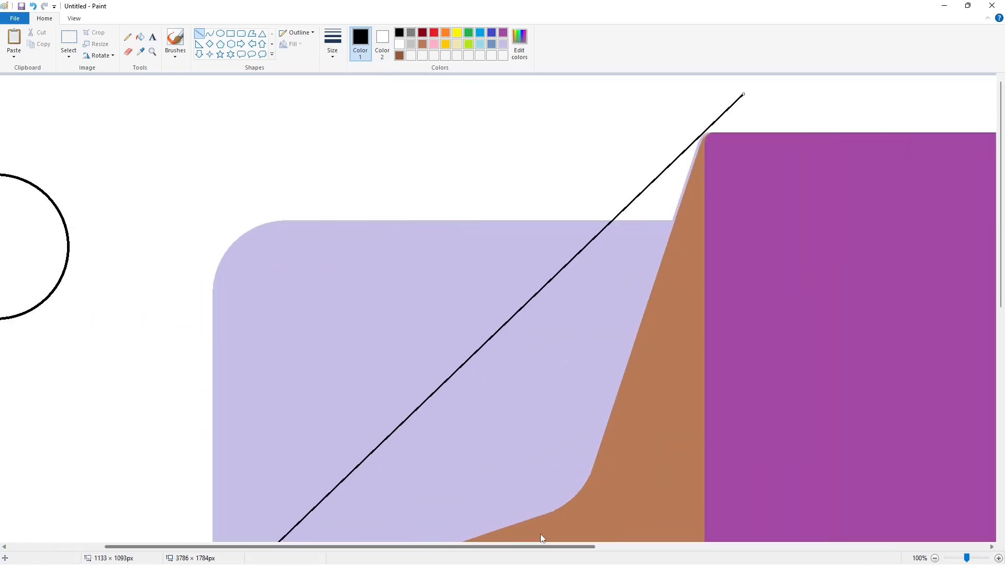
scroll(810, 96, "down", 3)
left_click_drag(149, 430, 151, 457)
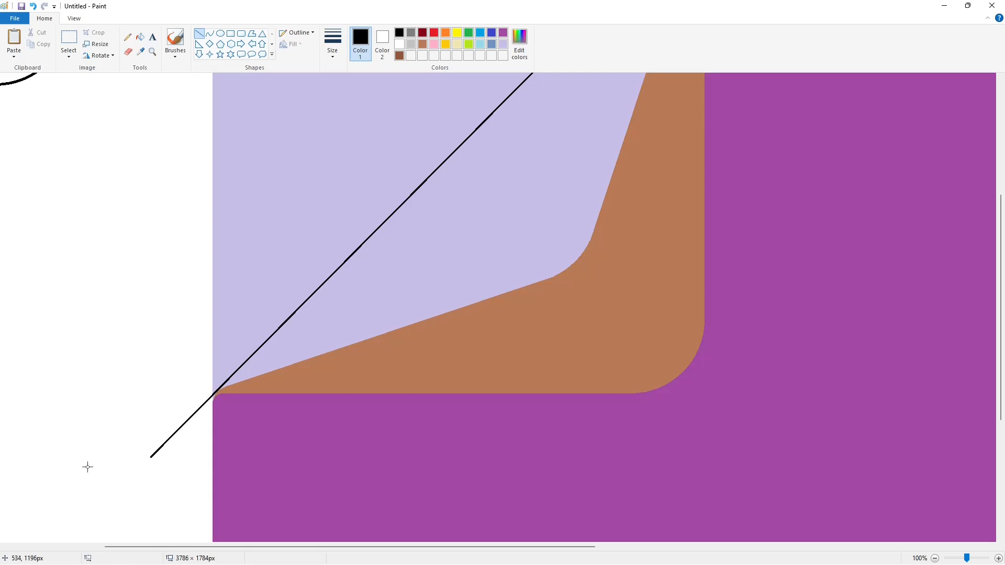
- Undo the last diagonal and redraw it in black across the lavender section, passing through both tips of the brown strip
scroll(743, 444, "up", 3)
left_click(140, 37)
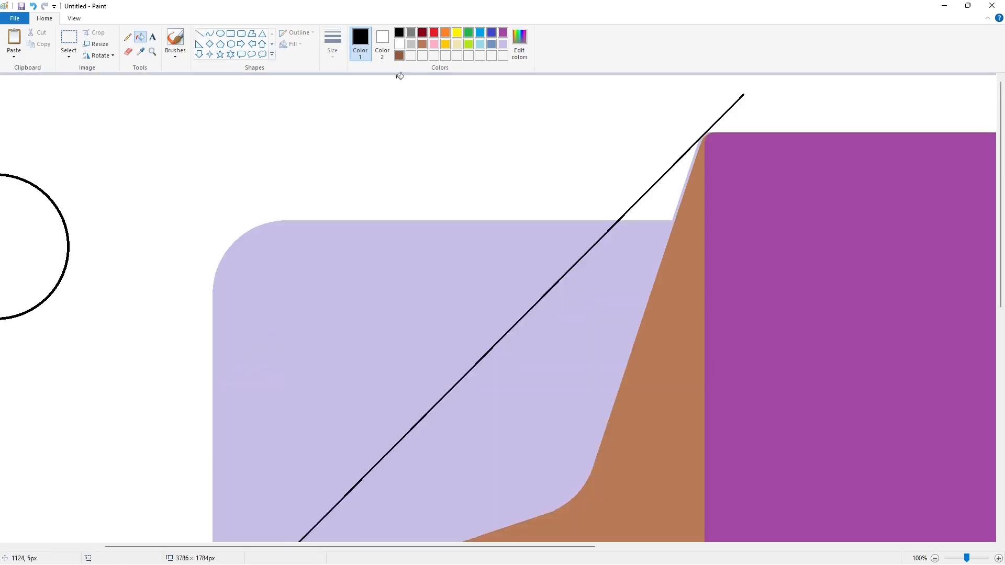
key("ctrl+z")
left_click(199, 34)
left_click_drag(721, 92, 238, 549)
scroll(238, 534, "down", 5)
left_click_drag(238, 201, 171, 319)
scroll(639, 340, "up", 3)
left_click_drag(722, 94, 742, 94)
scroll(780, 301, "down", 2)
left_click_drag(172, 436, 166, 441)
scroll(322, 458, "up", 3)
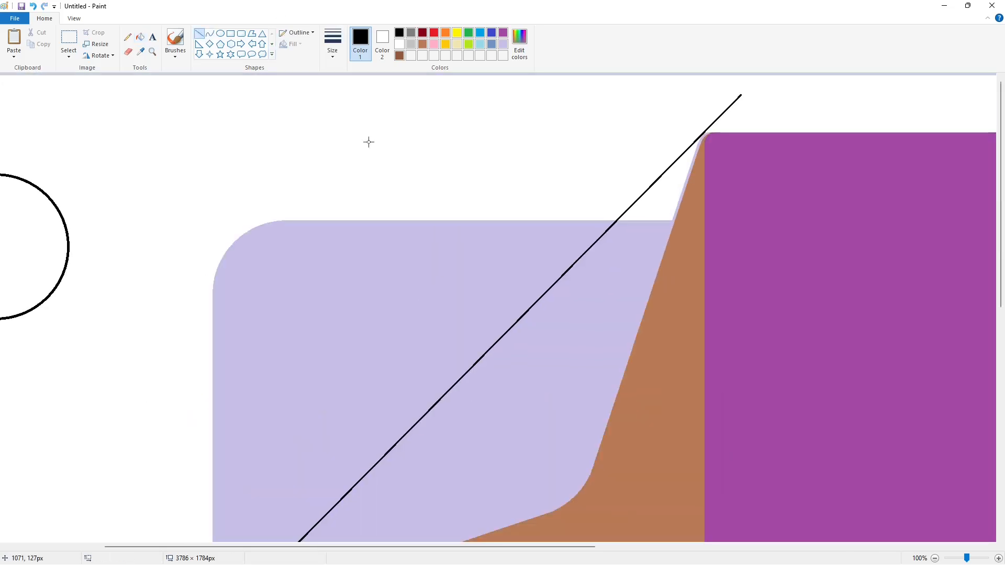
- Fill the areas between the black diagonal and the brown strip dark red
left_click(422, 33)
left_click(140, 37)
left_click(657, 223)
scroll(658, 210, "down", 3)
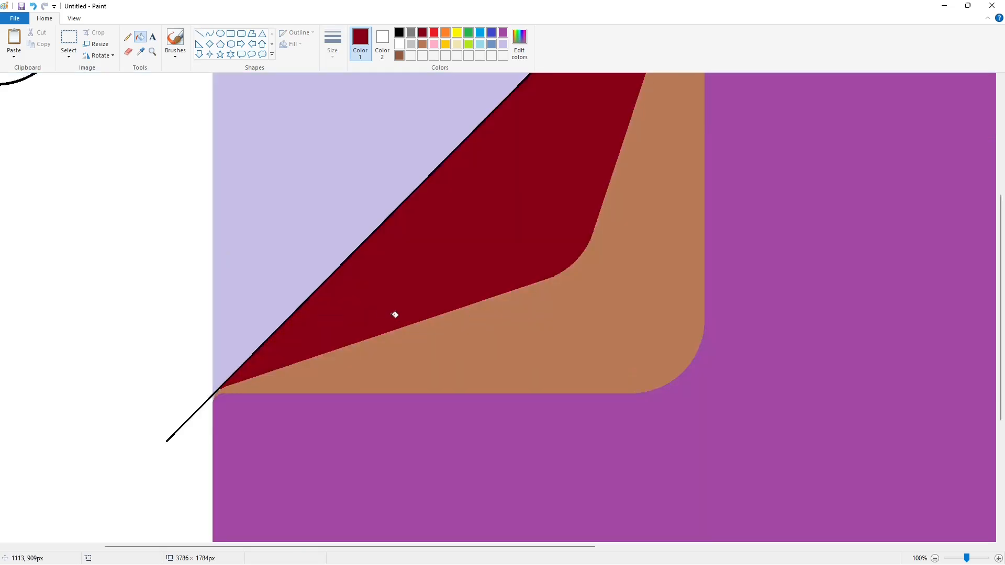
- Recolor the black diagonal line lavender
scroll(394, 315, "up", 3)
left_click(503, 44)
left_click(717, 119)
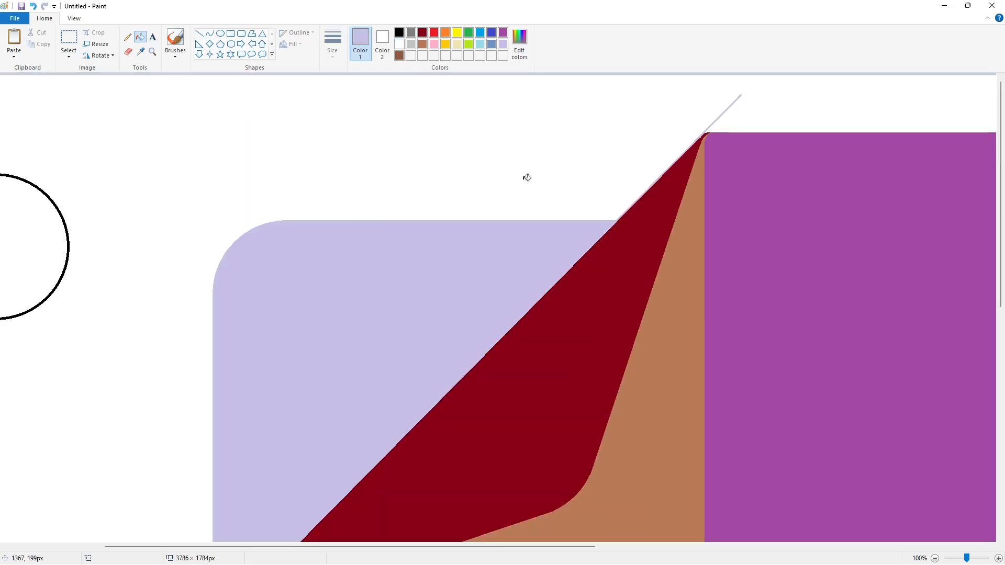
- Cut the diagonal's lower-left overshoot off at the shape's edge with the thickest white line and erase the remainder
scroll(645, 268, "down", 3)
left_click(199, 33)
left_click(399, 44)
left_click(333, 46)
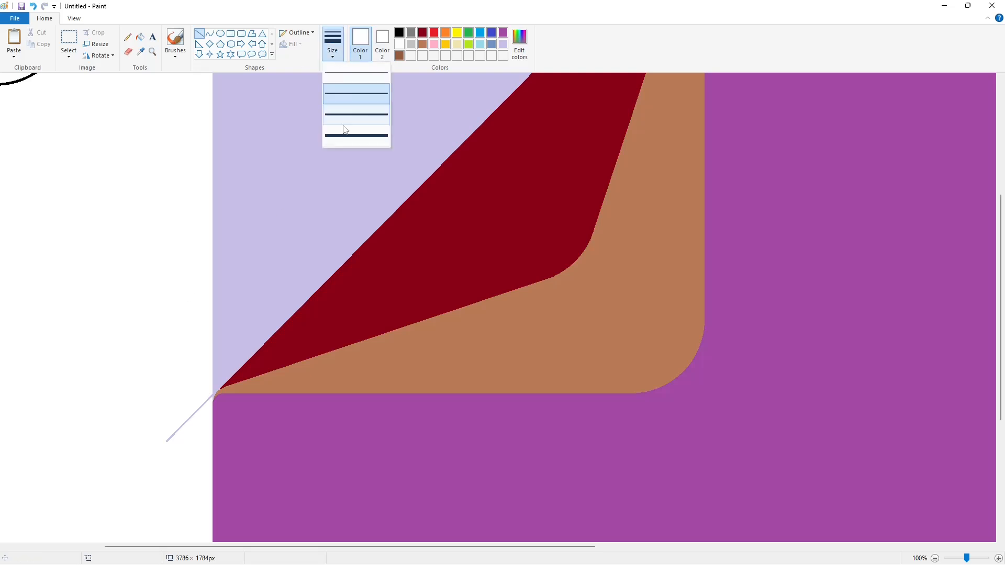
left_click(343, 133)
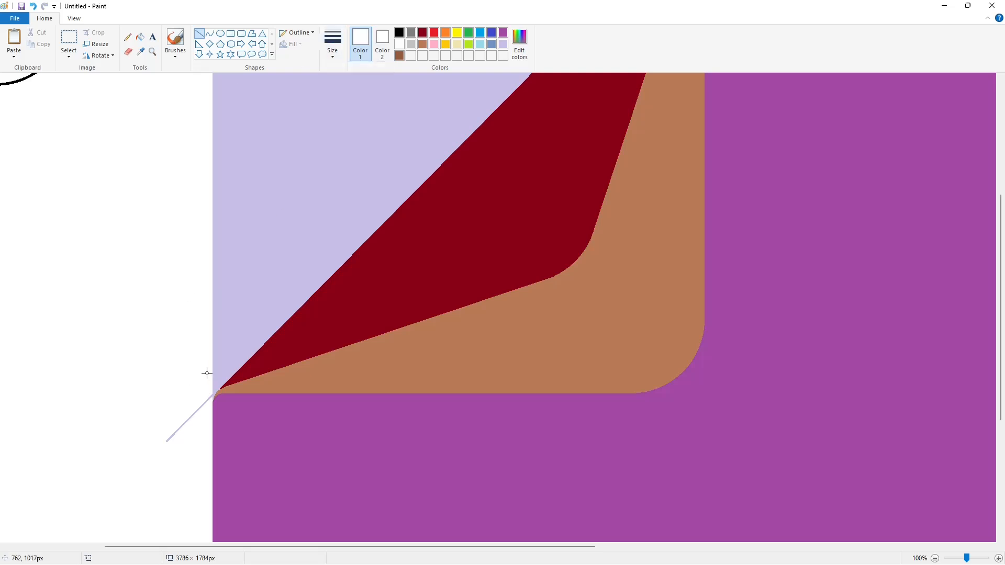
left_click(139, 36)
- Cut the diagonal's upper-right overshoot off at the purple body's top edge with a horizontal white line and erase the remainder
scroll(793, 412, "up", 3)
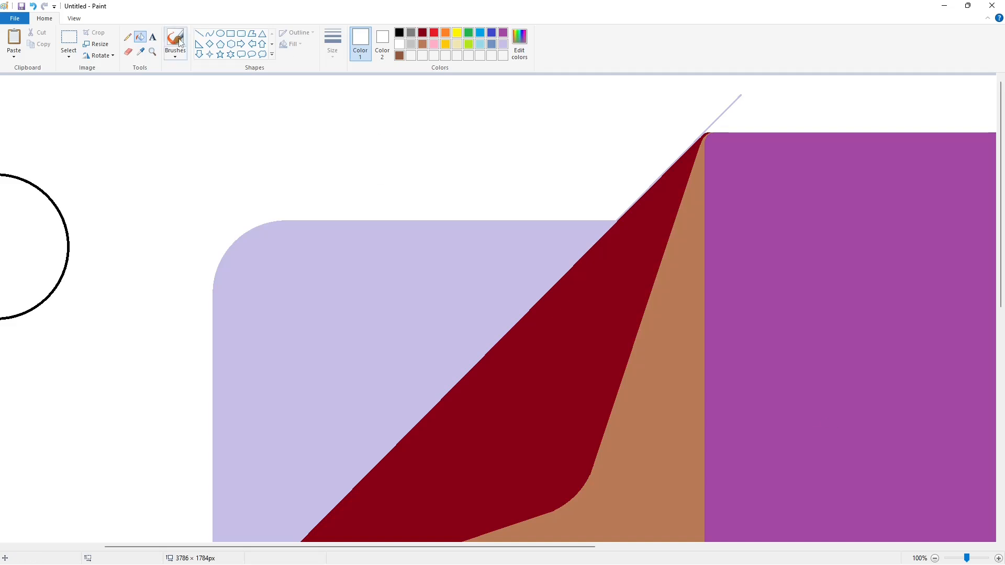
left_click(199, 34)
left_click_drag(681, 130, 745, 130)
left_click(766, 239)
left_click(140, 36)
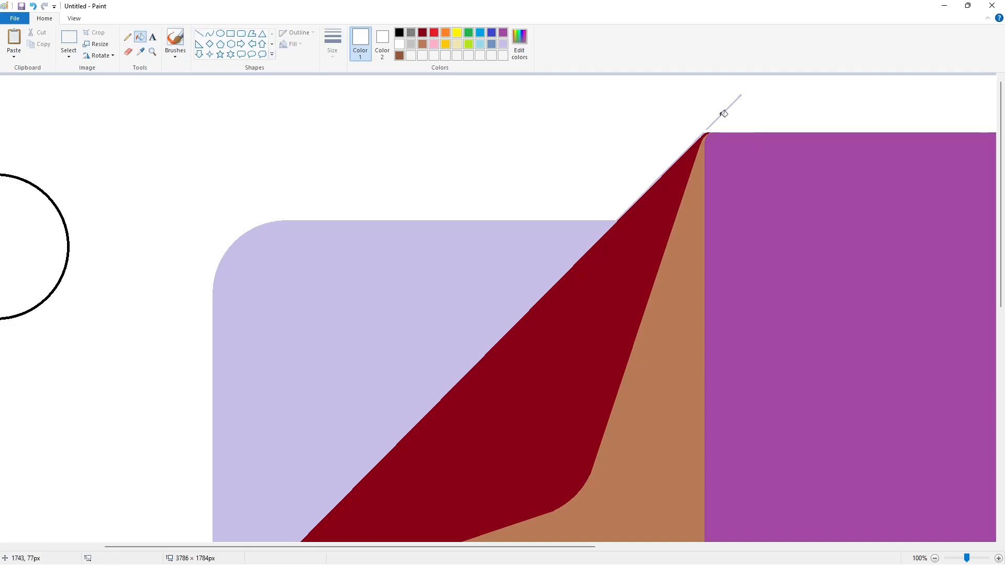
- Separate the lavender sliver along the dark red edge with a white line about 38 px wide and fill the sliver white
left_click(998, 559)
left_click_drag(346, 546, 535, 541)
left_click(200, 33)
left_click_drag(449, 361, 488, 361)
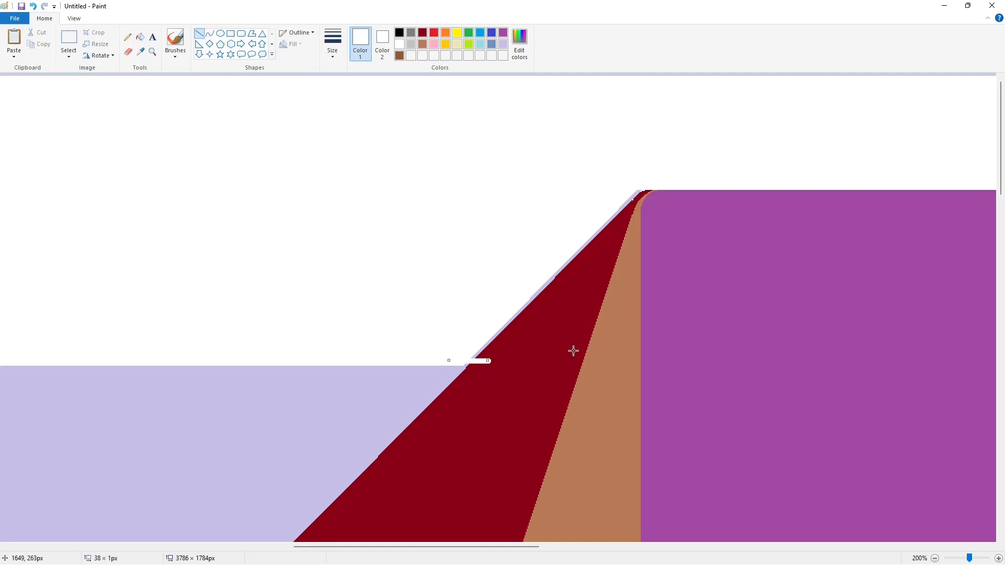
left_click(142, 38)
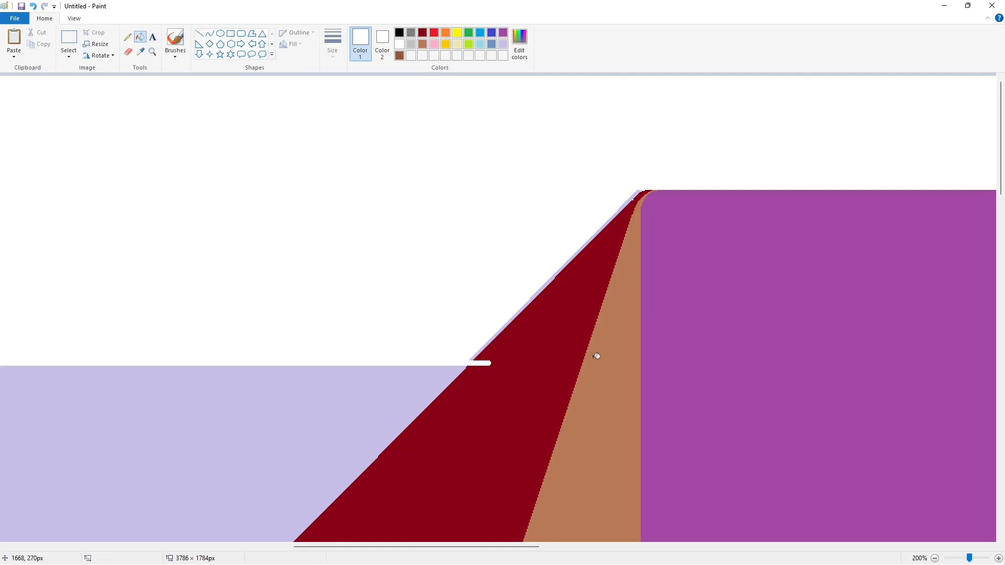
left_click(514, 319)
- Repair the white gap in the dark red edge with a dark red diagonal line about 26 × 27 px and fill the leftover white dark red
left_click(422, 33)
left_click(199, 34)
left_click_drag(454, 376, 484, 343)
left_click(523, 344)
key("Down")
key("Down")
key("Down")
key("Down")
key("Down")
key("Down")
key("Down")
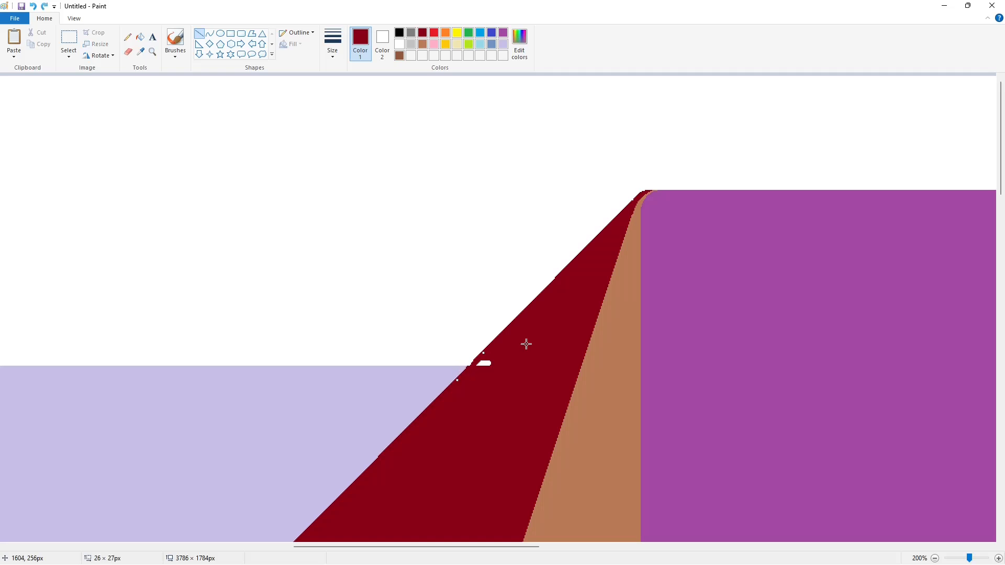
left_click(523, 343)
left_click(141, 37)
left_click(486, 364)
- Extend the dark red section's lower-left tip past the shape's left edge with a dark red curve
scroll(485, 363, "down", 7)
left_click_drag(473, 548, 305, 548)
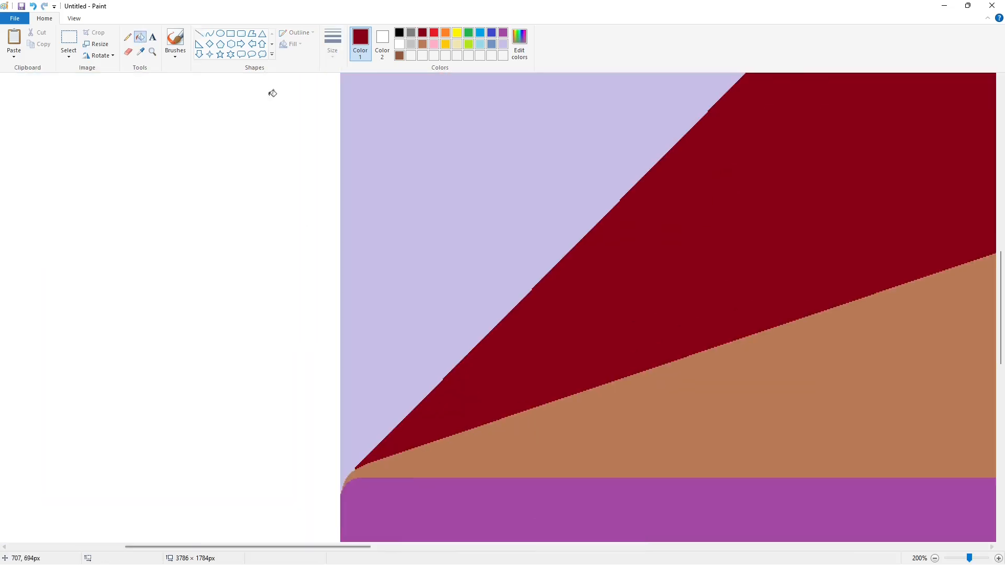
left_click(199, 34)
left_click(332, 44)
left_click(358, 135)
left_click_drag(361, 462, 326, 495)
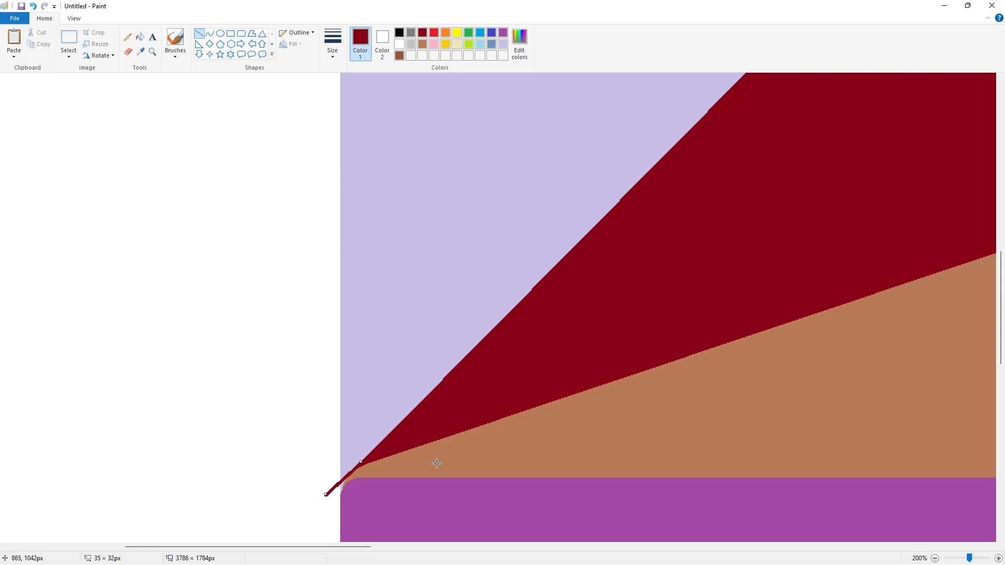
left_click(209, 33)
left_click_drag(358, 465, 335, 484)
left_click(338, 481)
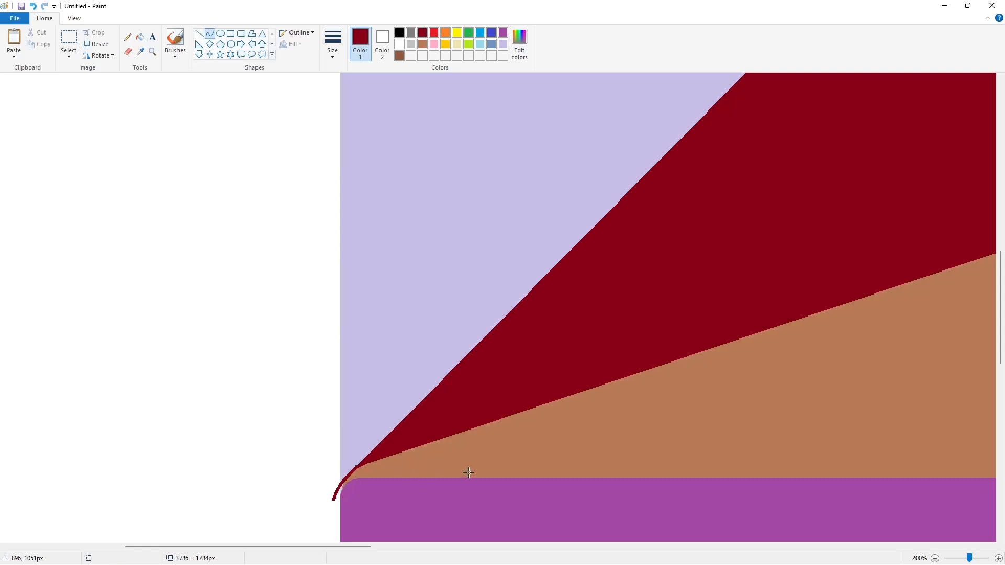
- Try to fill the small area beside the dark red curve at the lower-left tip brown
left_click(423, 44)
left_click(141, 37)
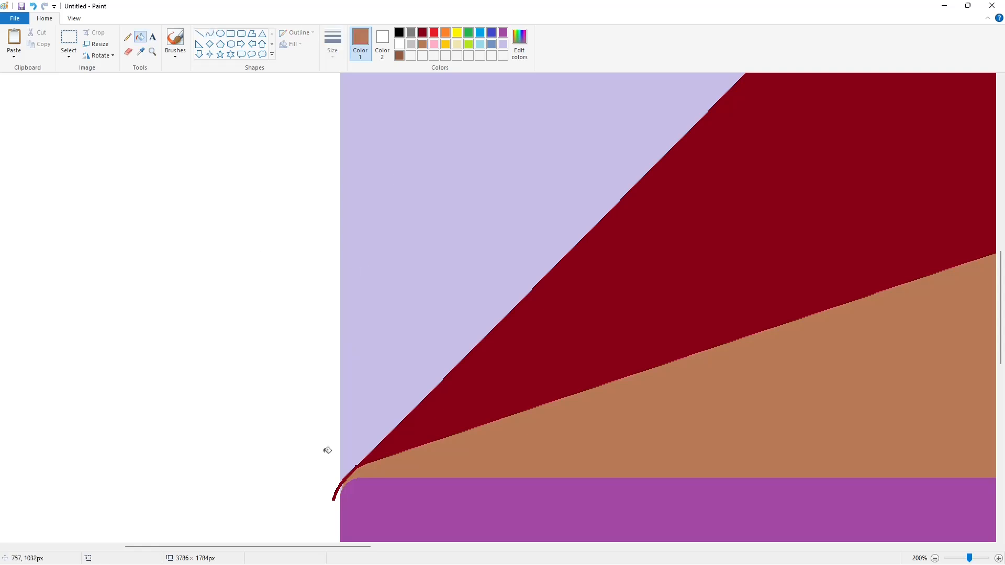
left_click(347, 481)
key("ctrl+z")
left_click(127, 37)
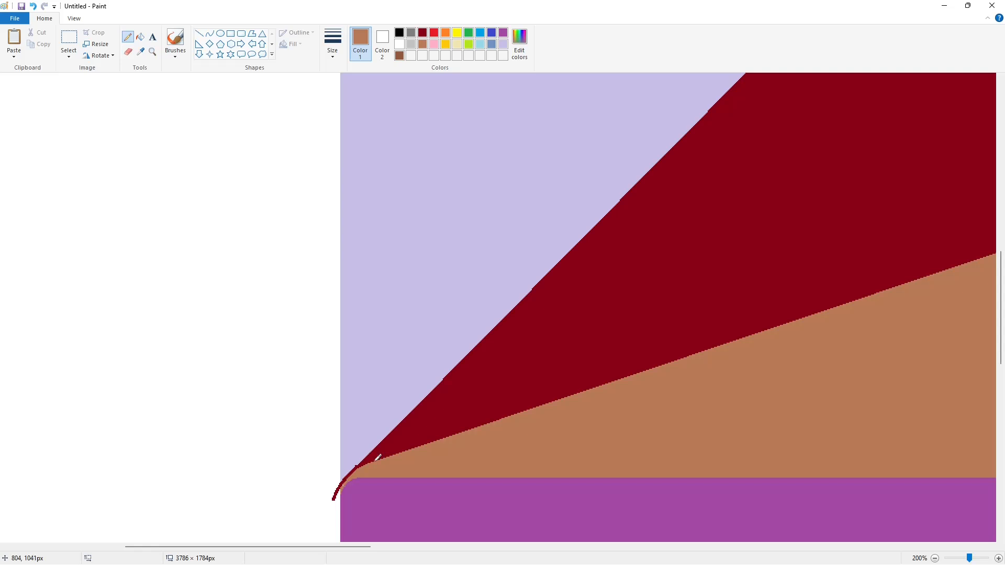
- Cut the dark red curve at the shape's left edge with a white vertical line and erase the overshoot
left_click(199, 33)
left_click(400, 44)
left_click_drag(339, 467, 338, 500)
left_click(140, 37)
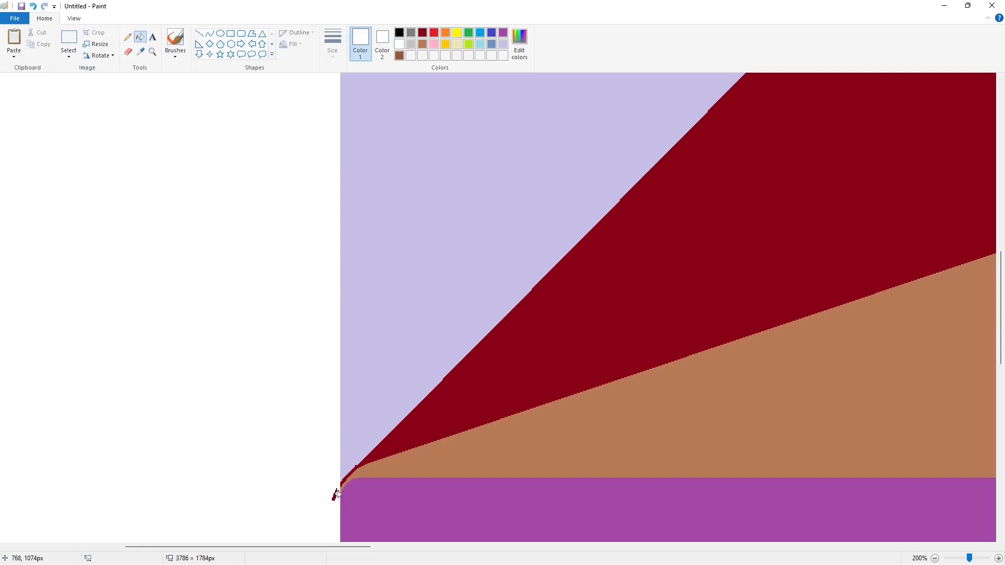
- Smooth the dark red edge near the lower-left tip with a lavender diagonal line about 16 × 16 px
left_click(503, 44)
left_click(200, 34)
left_click_drag(353, 464, 368, 448)
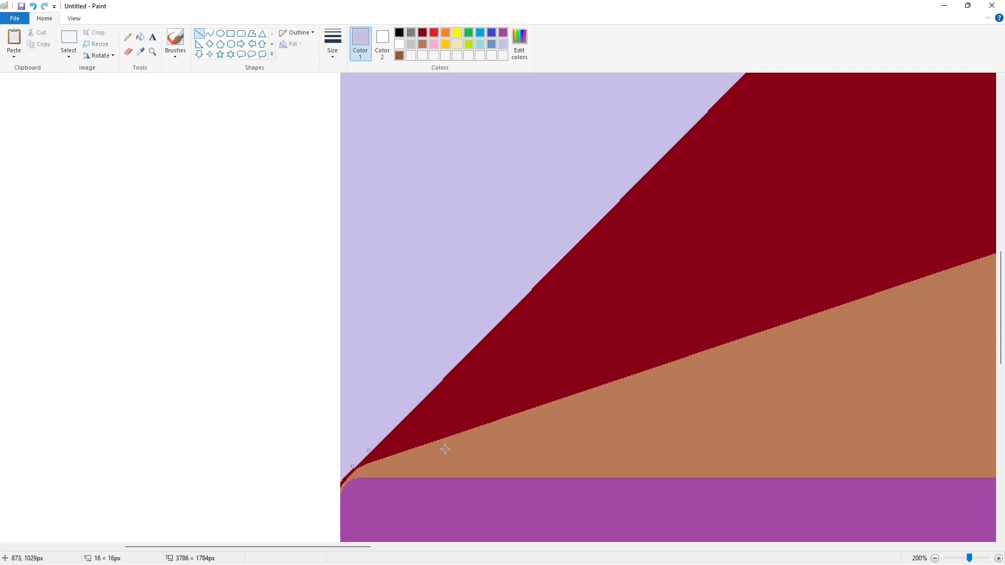
left_click(445, 449)
- Draw a short dark red diagonal line over the upper tip of the dark red section
left_click(422, 44)
left_click(423, 33)
scroll(616, 450, "down", 2, "ctrl")
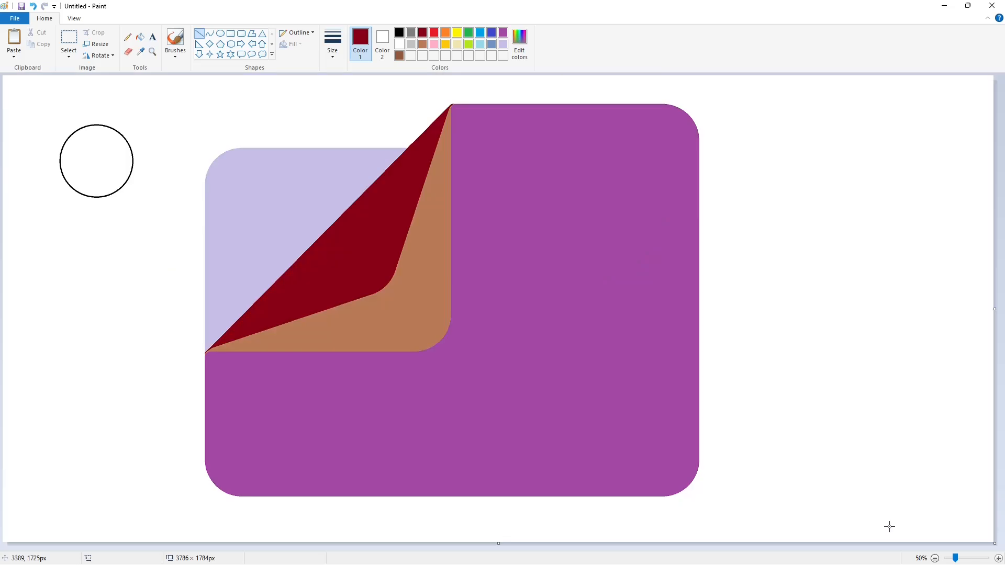
scroll(599, 340, "up", 2, "ctrl")
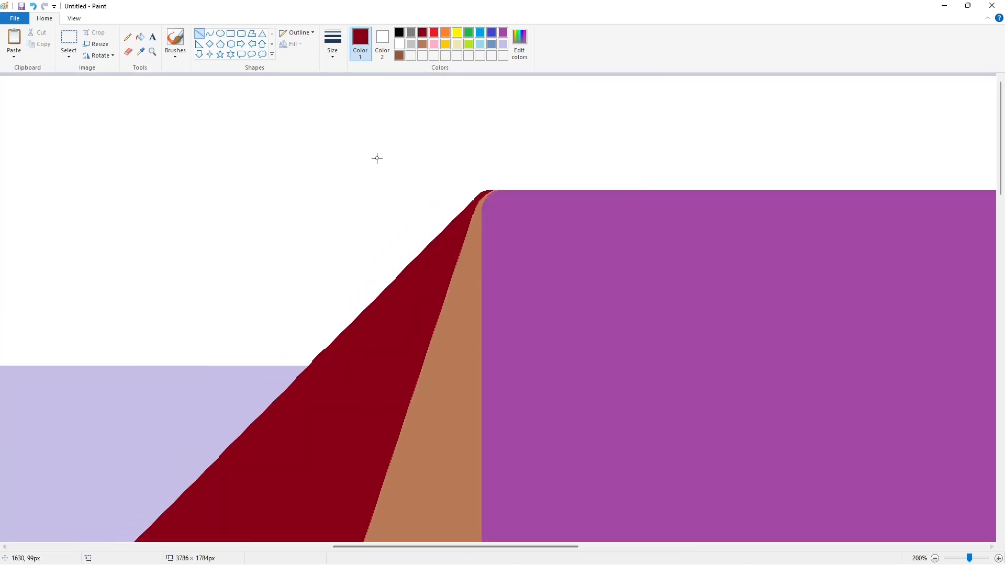
left_click_drag(480, 195, 513, 178)
left_click(666, 314)
- Erase the black guide circle beside the shape by filling its outline white
left_click(400, 44)
left_click(803, 464)
scroll(803, 464, "down", 2, "ctrl")
left_click(140, 37)
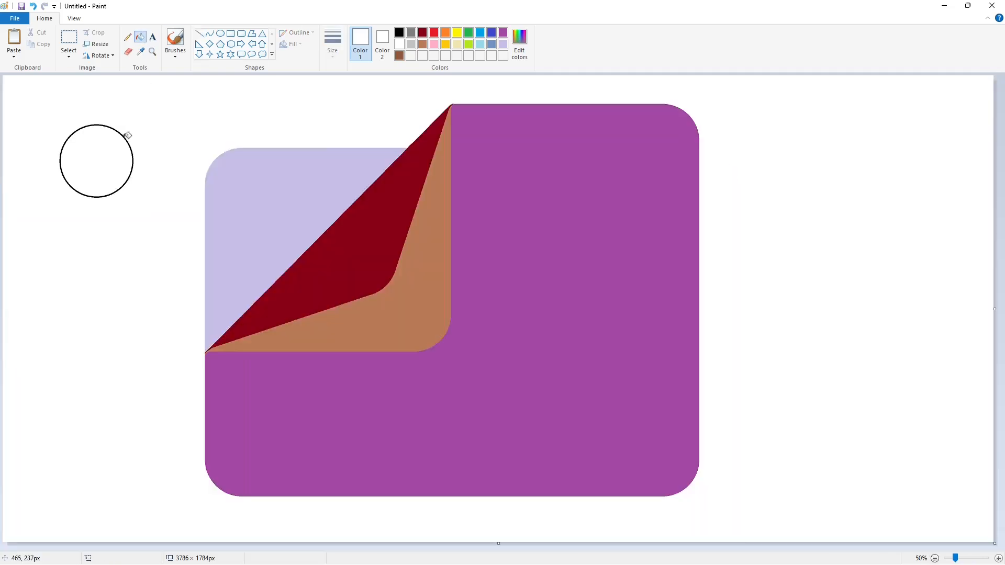
left_click(128, 135)
- Mix a custom blue with red 3, green 165 and blue 252 and fill the purple body with it
left_click(480, 32)
left_click(512, 57)
left_click(557, 218)
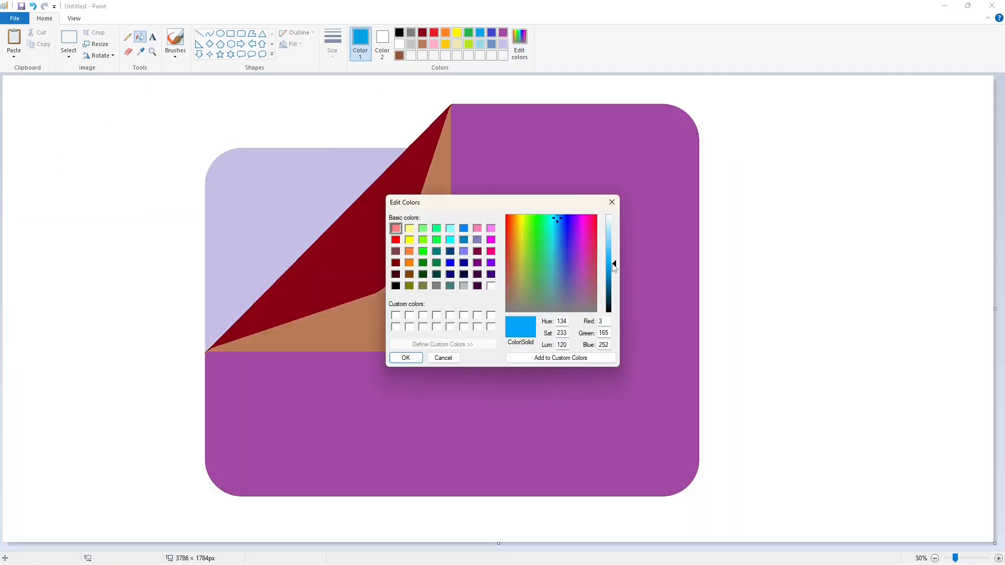
left_click(406, 358)
left_click(516, 299)
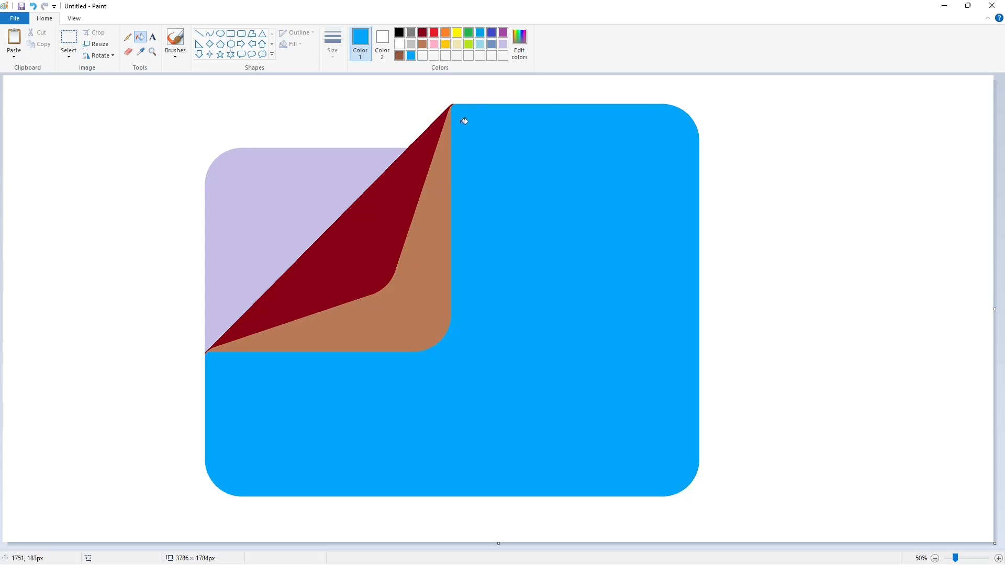
- Mix a slightly lighter version of the palette red and fill the brown strip with it
left_click(434, 32)
left_click(519, 41)
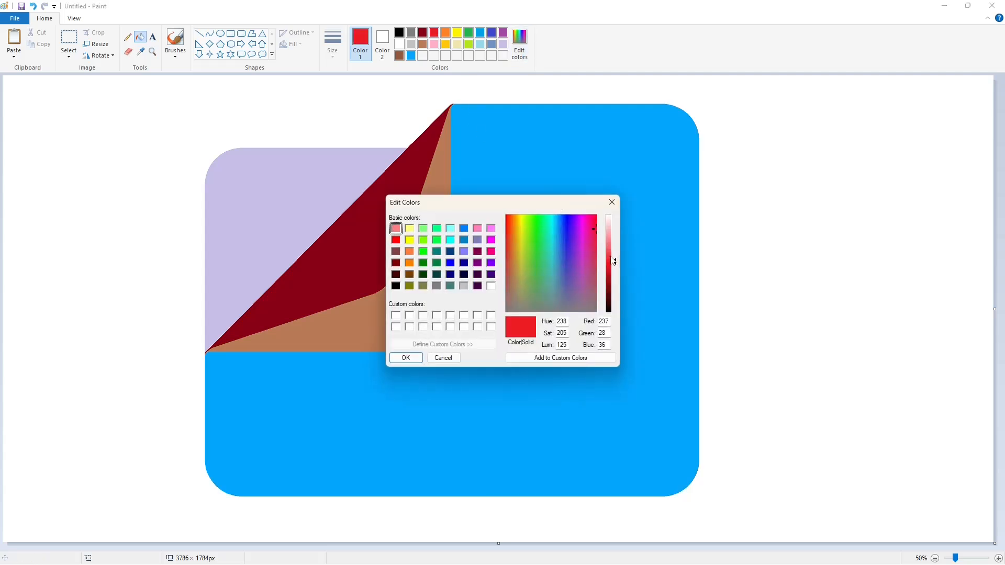
left_click_drag(614, 263, 615, 257)
left_click(418, 358)
left_click(408, 307)
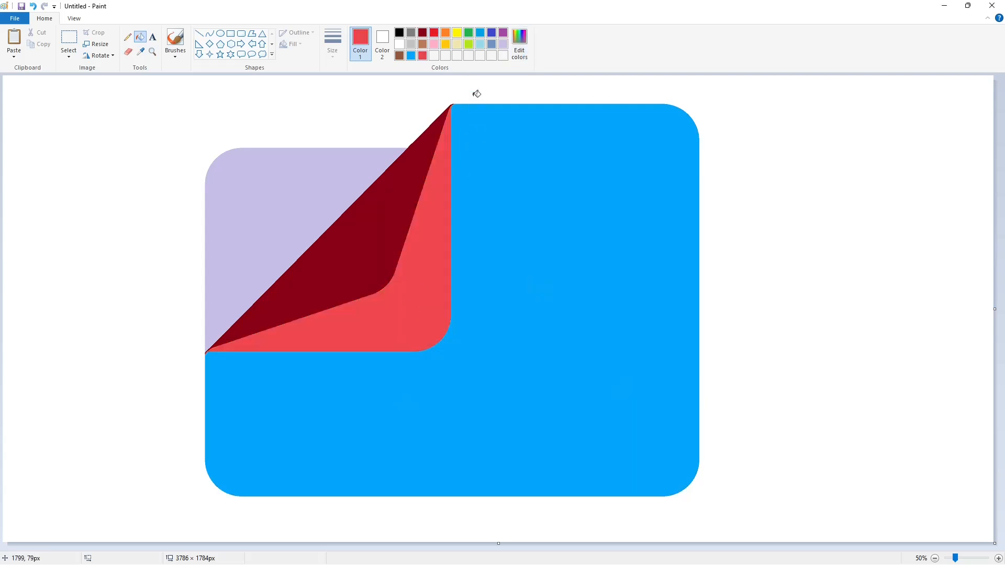
- Fill the dark red section gold and the lavender upper-left section green
left_click(446, 44)
left_click(401, 217)
left_click(469, 33)
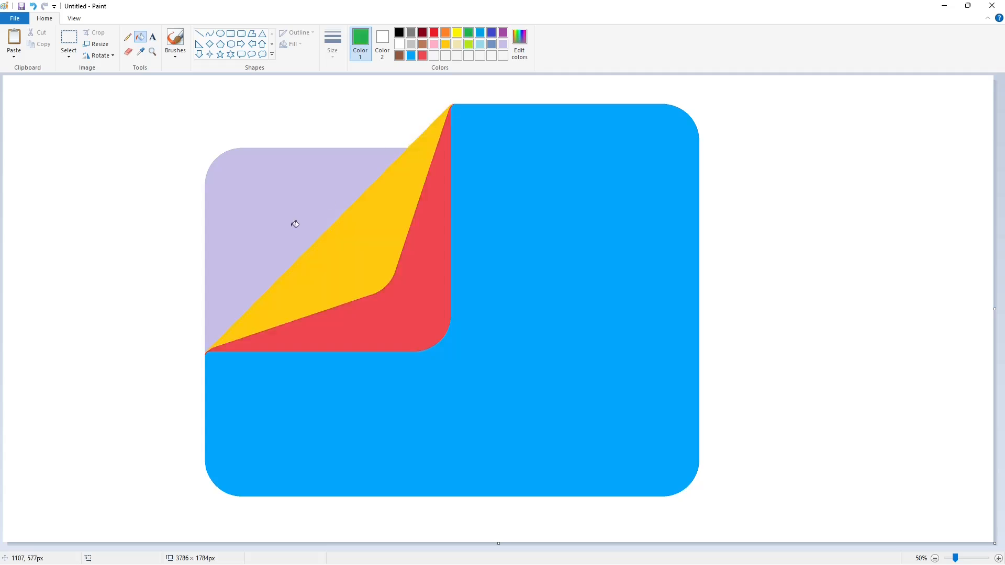
left_click(296, 223)
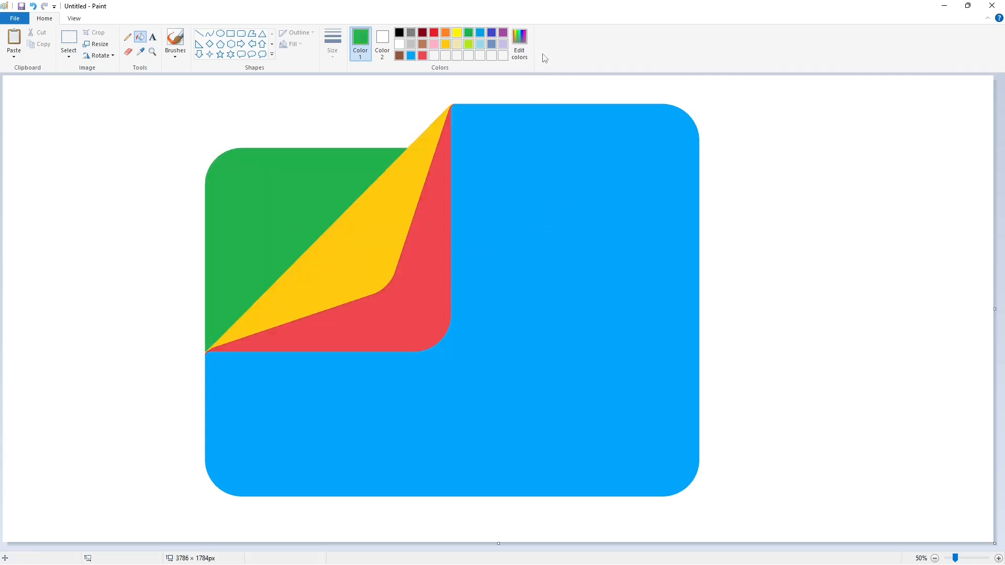